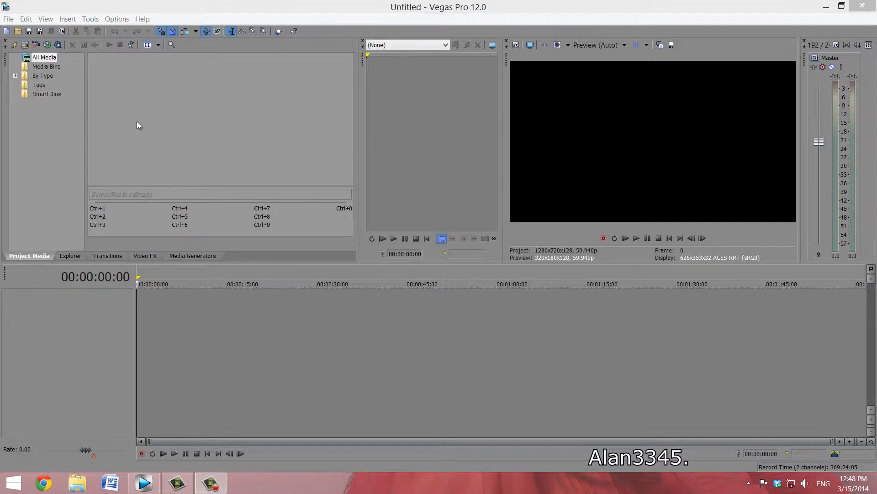
Open the project properties and set the view transform to Off.
click(241, 3)
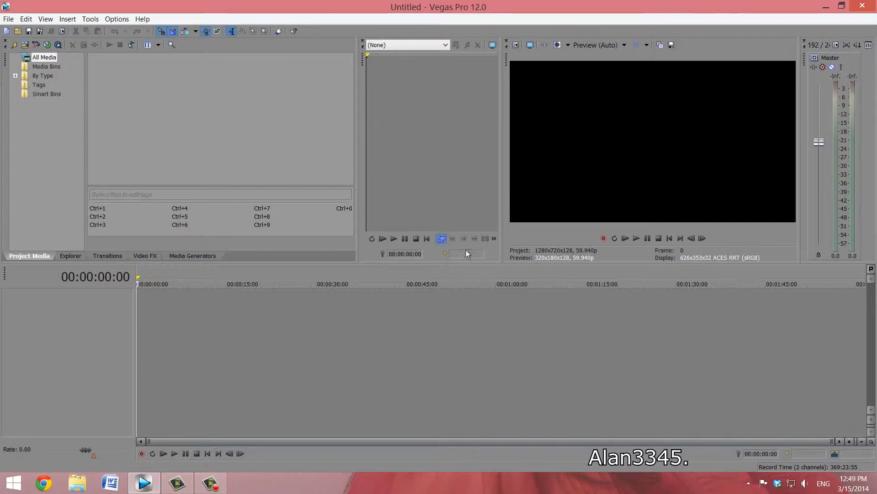
click(62, 32)
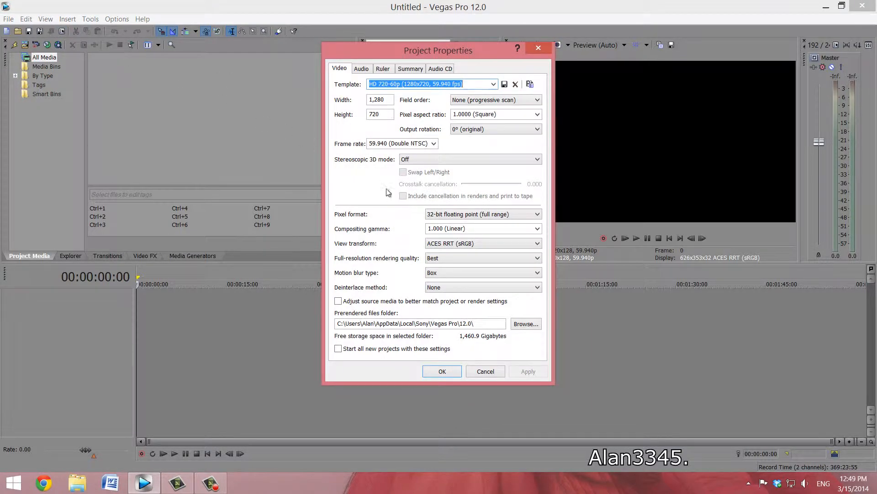
click(443, 245)
click(442, 254)
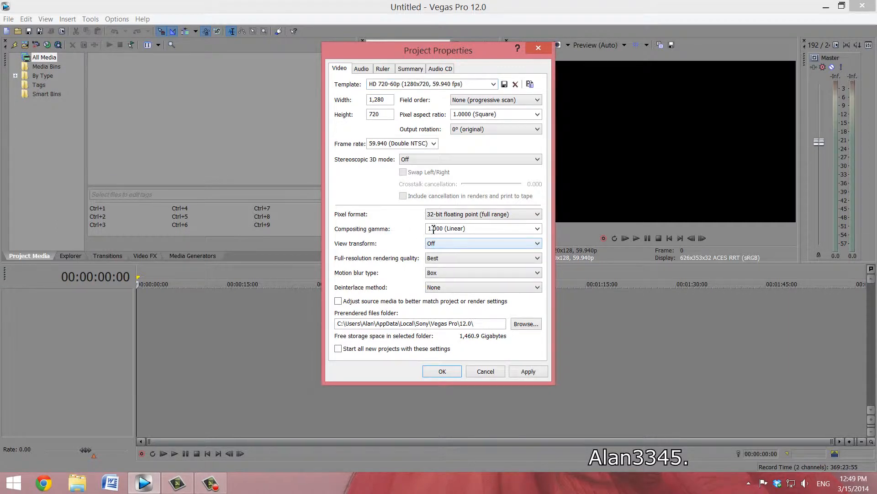
Apply the Youtube 1080p project template with field order None (progressive scan) and frame rate 29.970 (NTSC).
click(494, 85)
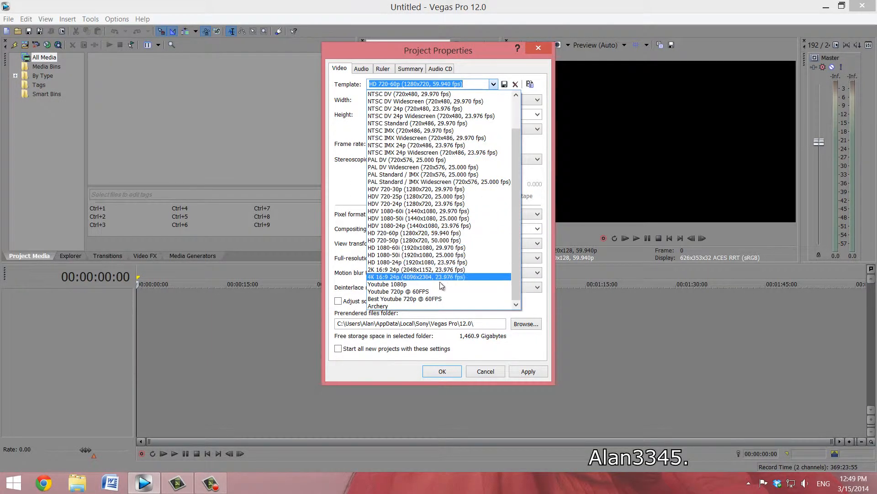
click(393, 284)
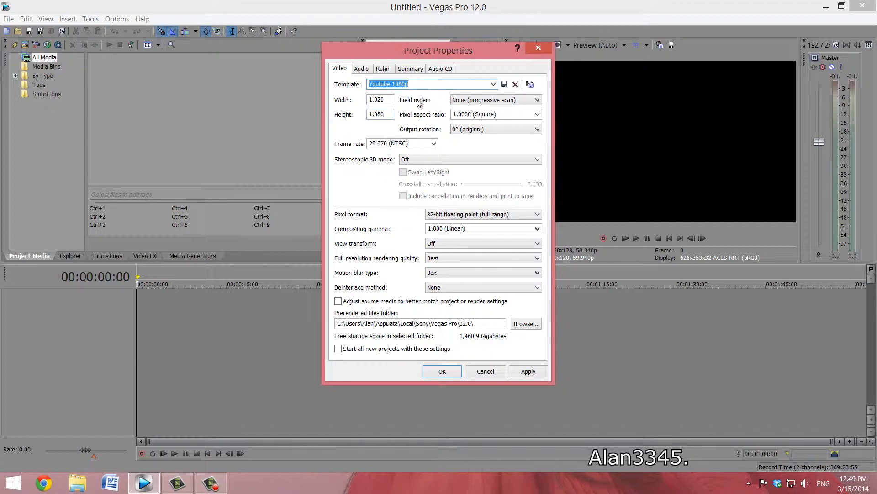
click(493, 84)
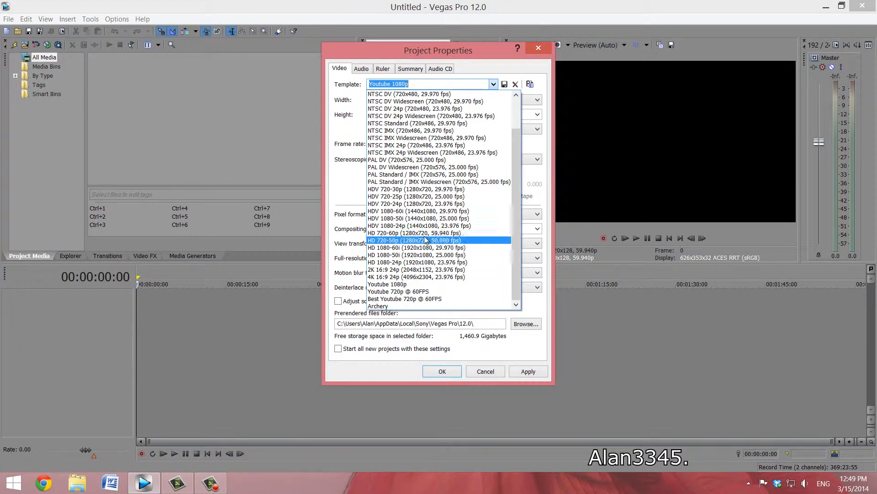
click(415, 284)
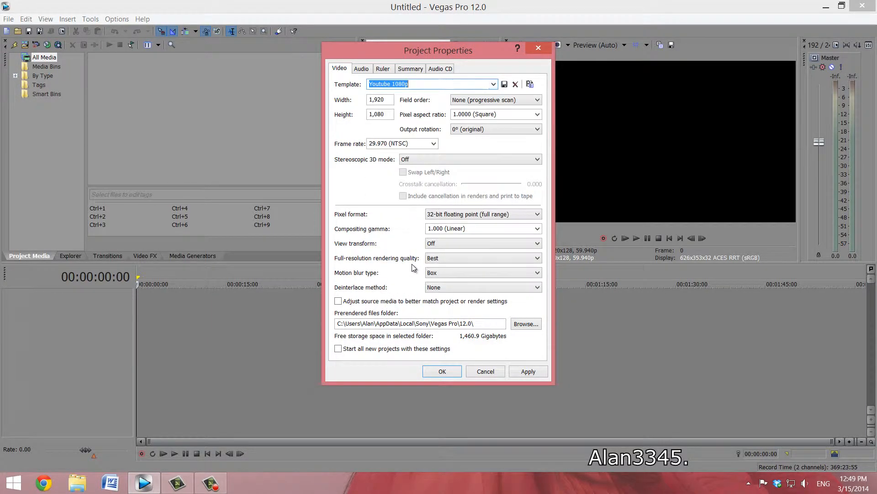
click(477, 102)
click(477, 106)
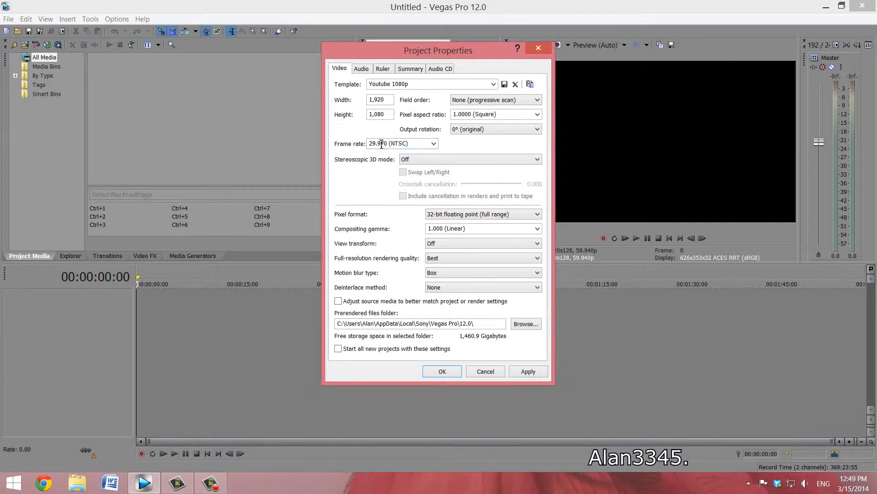
click(434, 144)
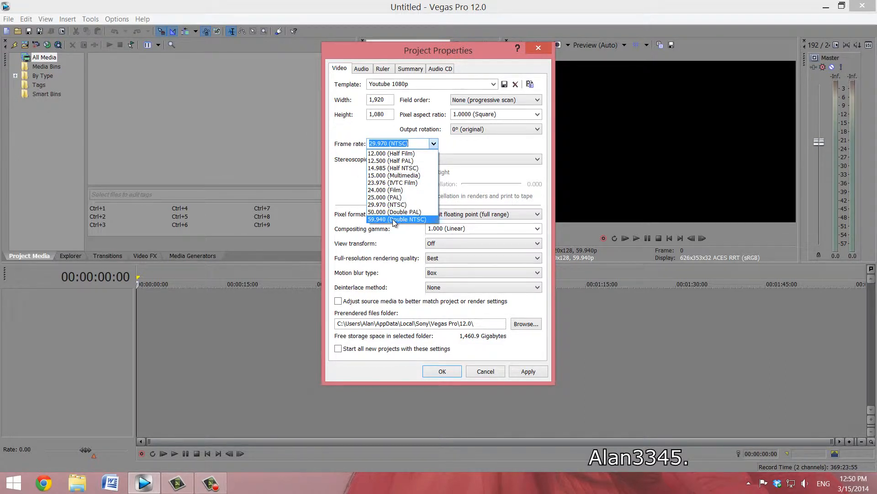
click(389, 145)
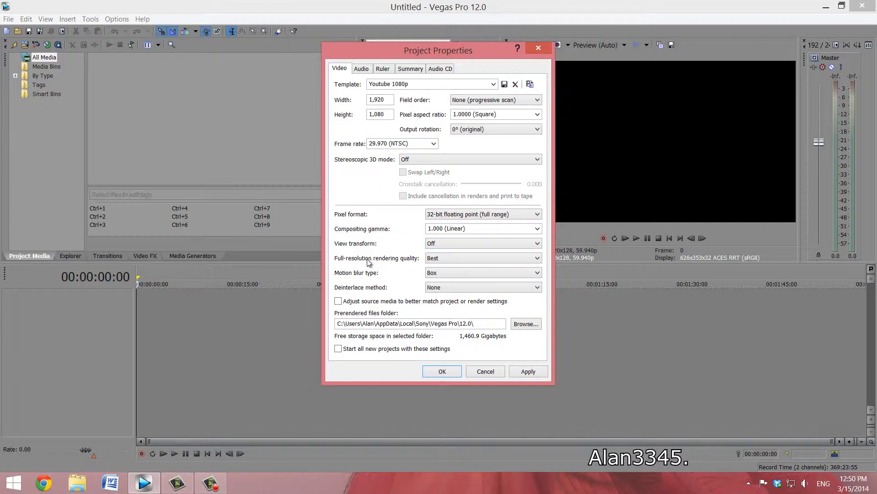
Set the full-resolution rendering quality to Best and the motion blur type to Box.
click(438, 260)
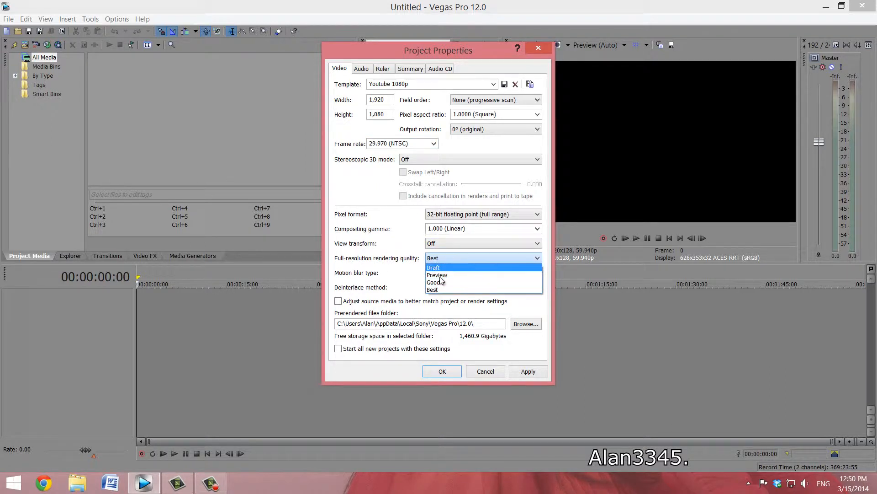
click(438, 290)
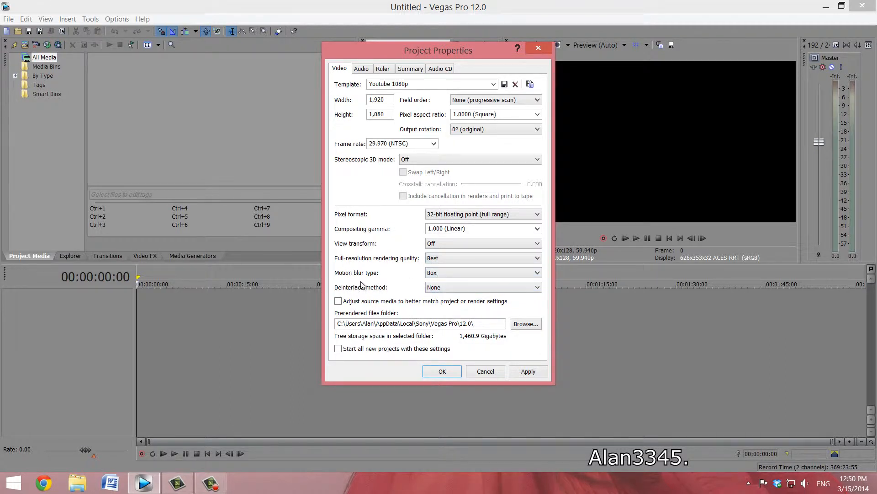
click(447, 274)
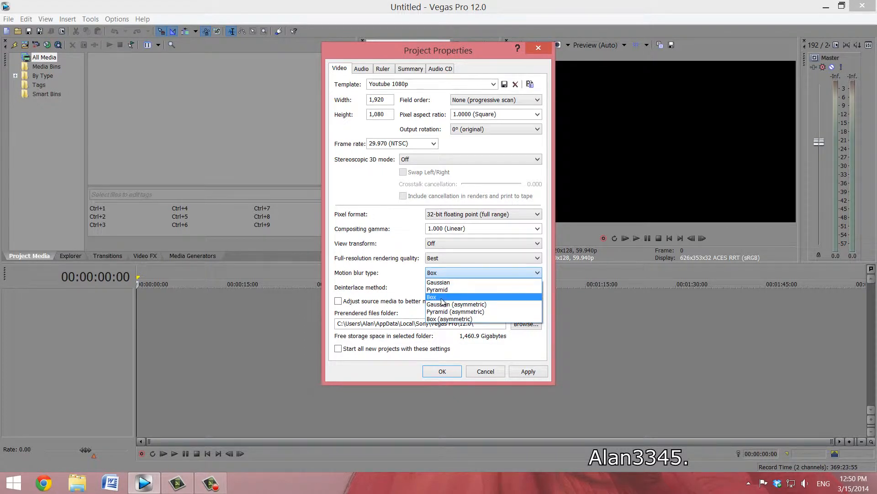
click(441, 298)
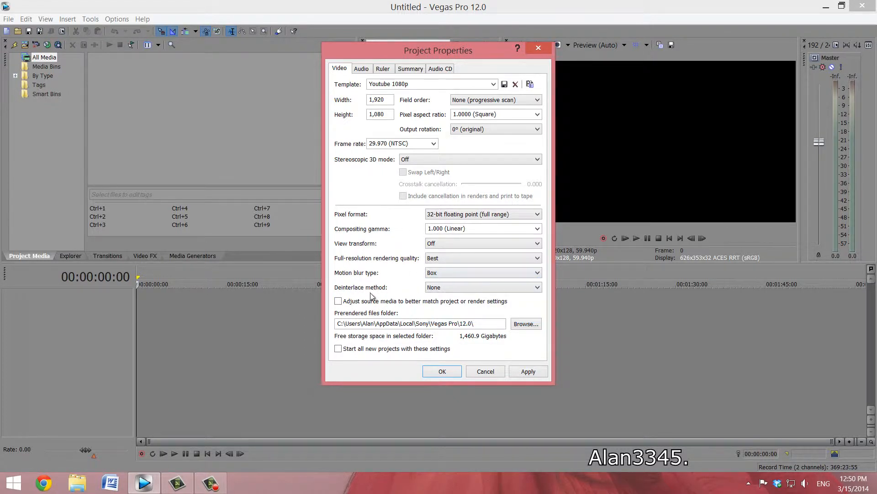
Set the deinterlace method to None and enable starting all new projects with these settings.
click(454, 292)
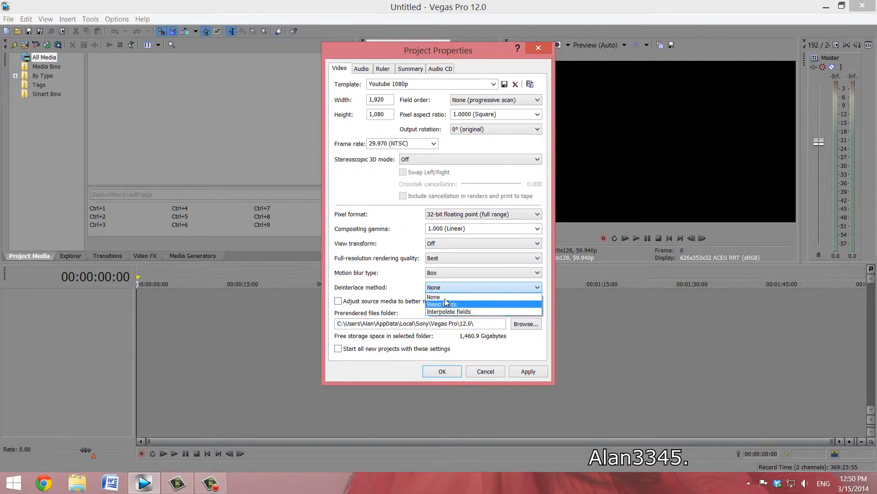
click(446, 297)
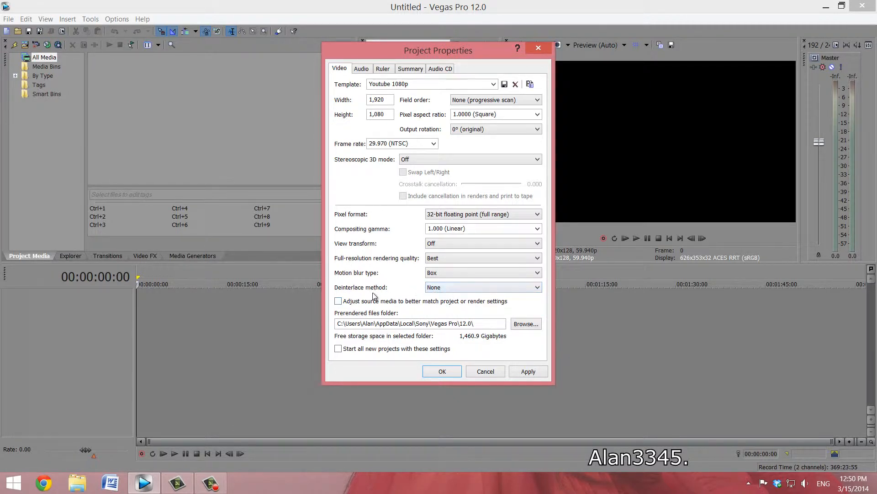
click(453, 289)
click(454, 292)
In the project's audio properties, set the bit depth to 24 and the resample and stretch quality to Best.
click(373, 69)
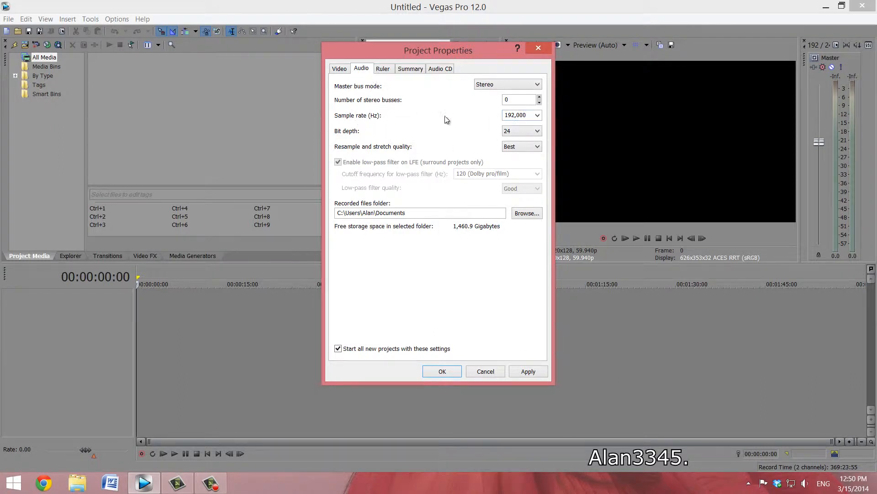
click(511, 132)
click(513, 133)
click(515, 147)
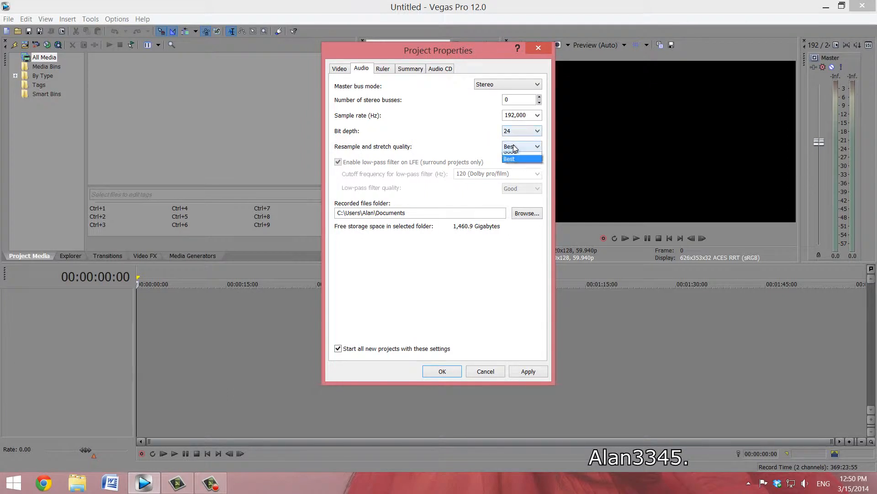
click(515, 148)
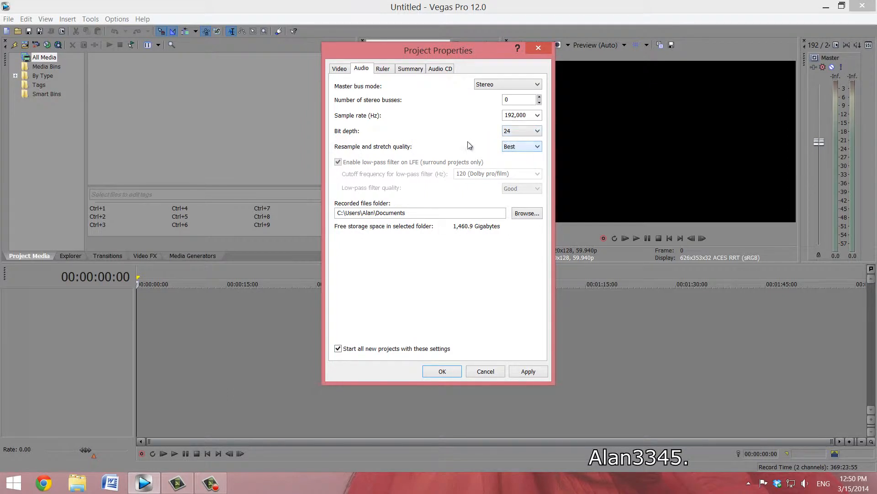
Set the audio sample rate to 192,000 Hz and apply the video and audio project properties.
click(539, 115)
click(539, 113)
click(536, 116)
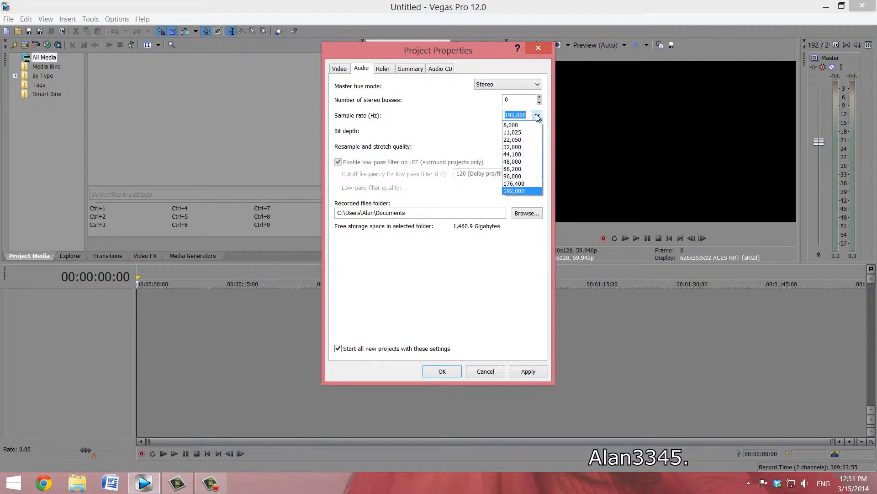
click(512, 191)
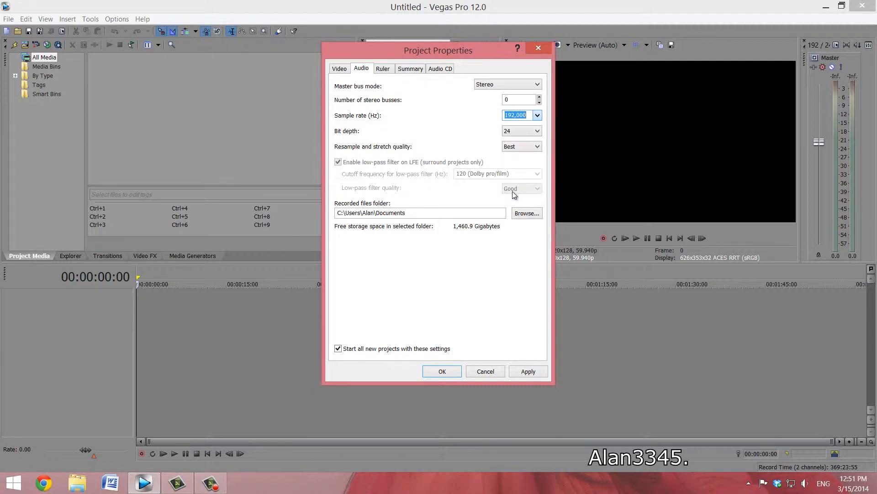
click(339, 69)
click(522, 370)
click(442, 371)
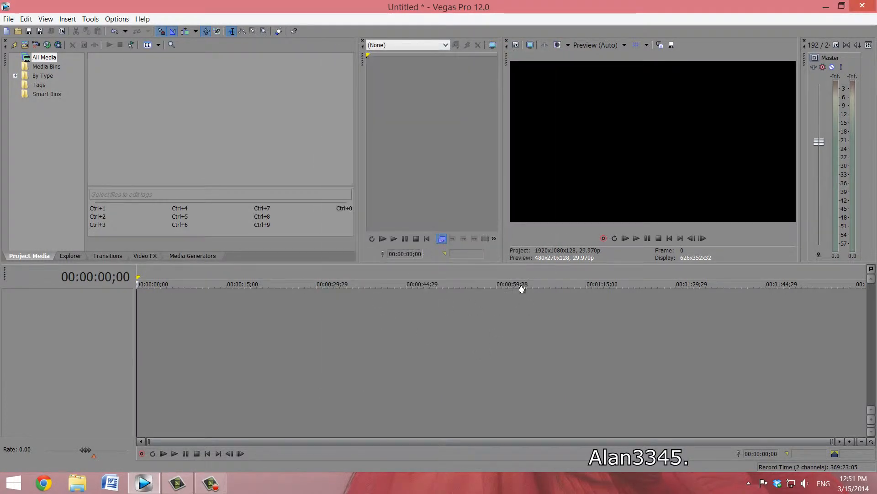
Import the New Render Settings test video from the Gameplay Vids folder and place it on the timeline.
click(26, 47)
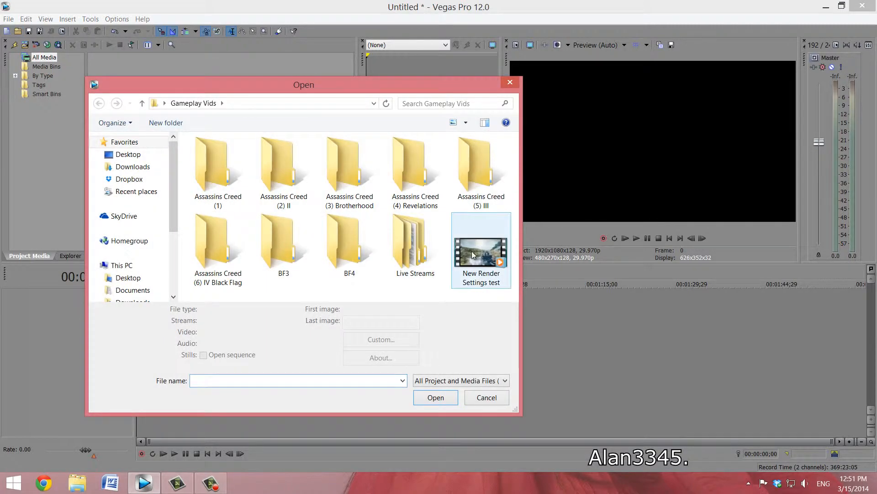
click(473, 255)
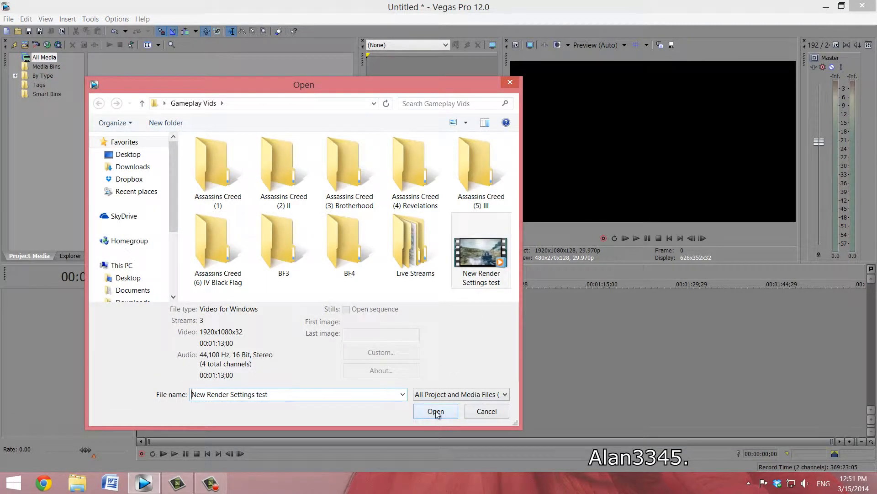
click(435, 397)
double_click(355, 297)
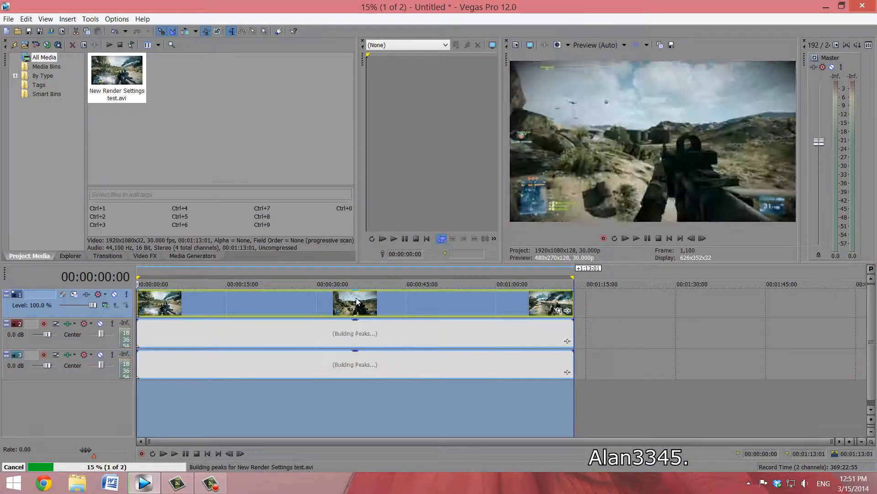
Set the video event on the timeline to Disable resample in its properties.
right_click(356, 298)
click(323, 301)
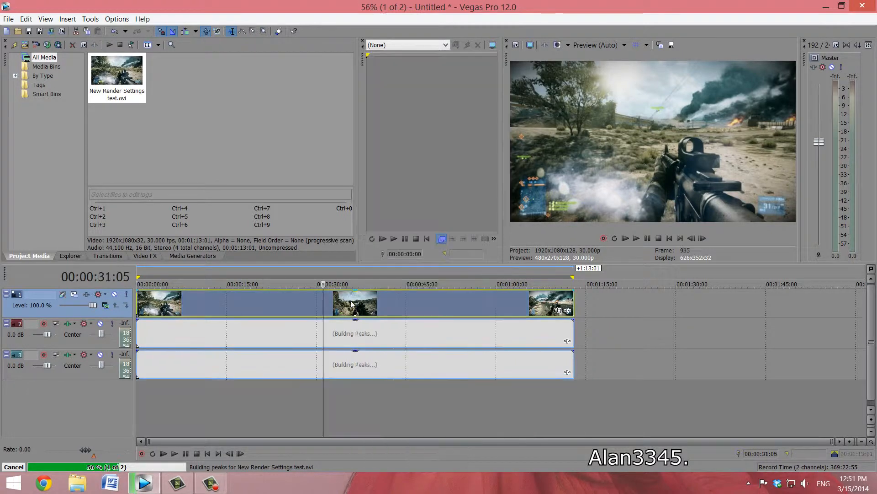
double_click(356, 305)
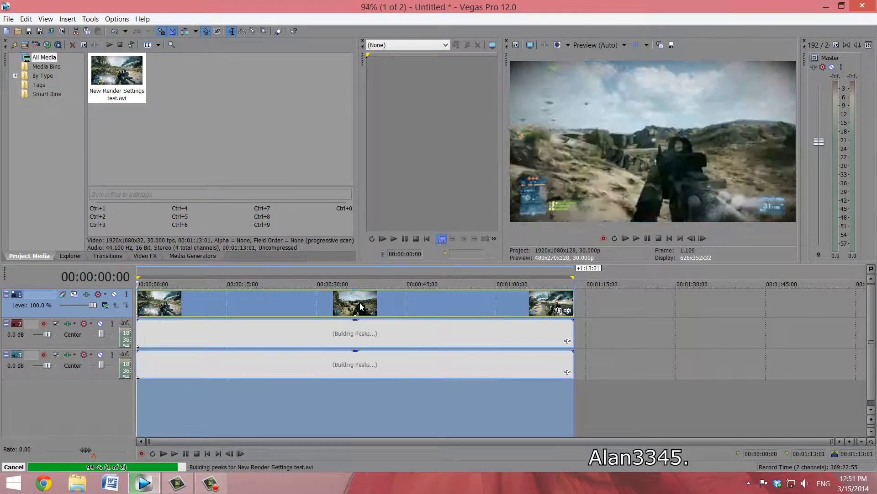
right_click(368, 301)
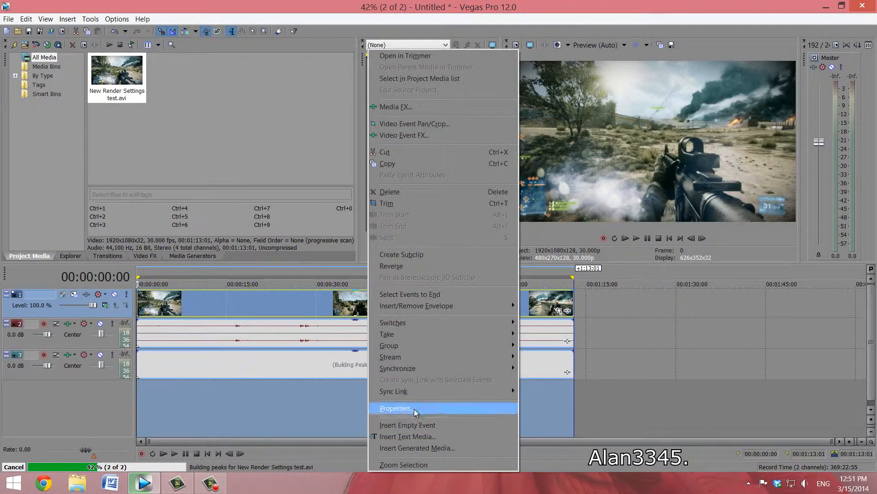
click(416, 408)
click(374, 195)
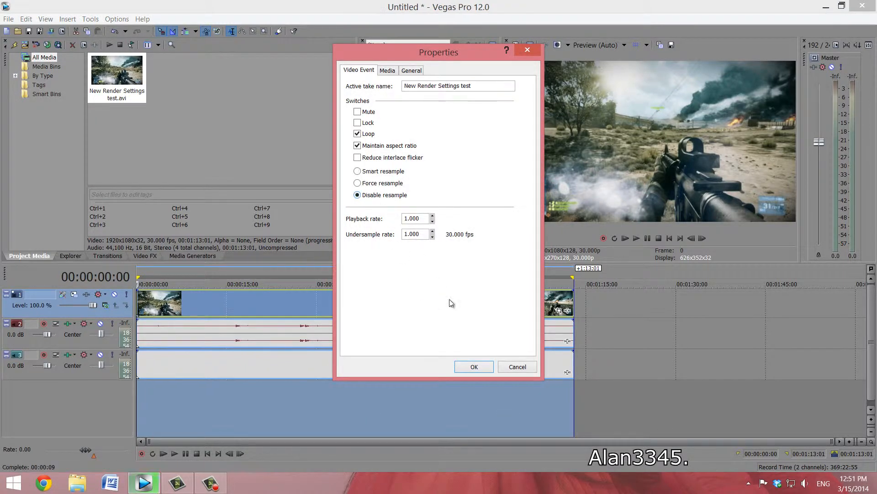
click(475, 368)
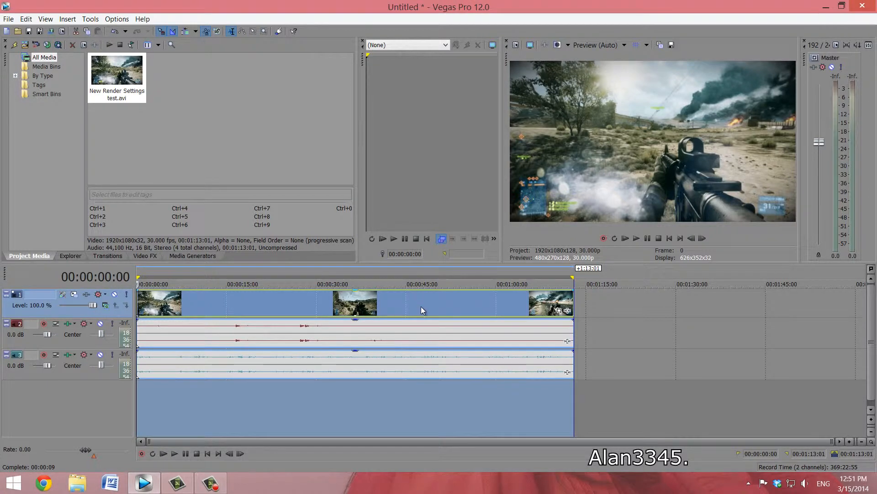
Delete the audio event on track 3, the second audio track.
click(310, 363)
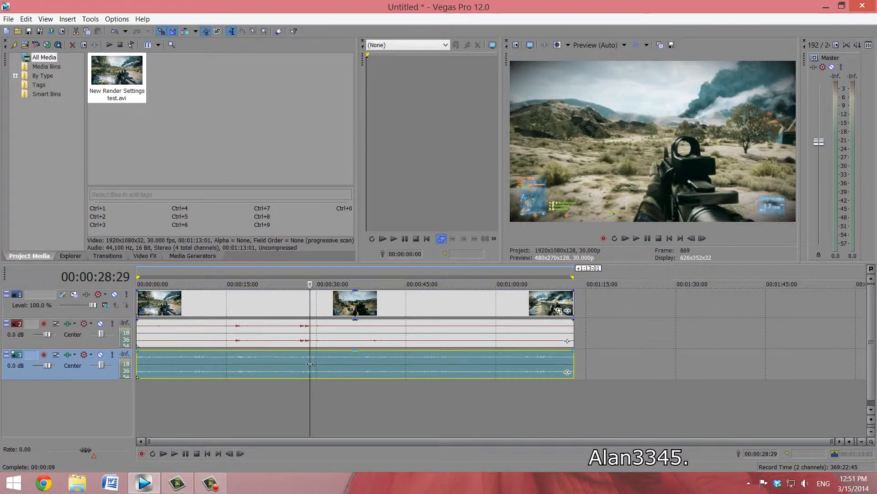
key(Delete)
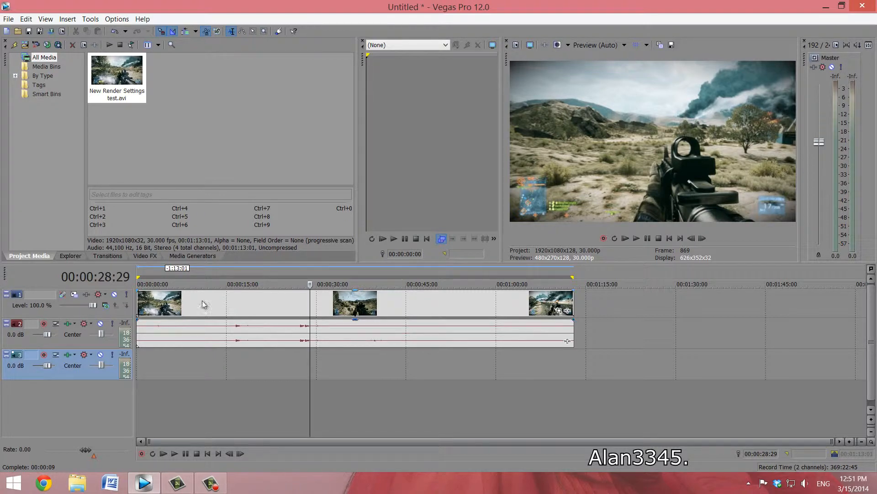
Add fade-ins and fade-outs to the video event and its remaining audio event, and preview the opening seconds.
click(142, 301)
click(139, 298)
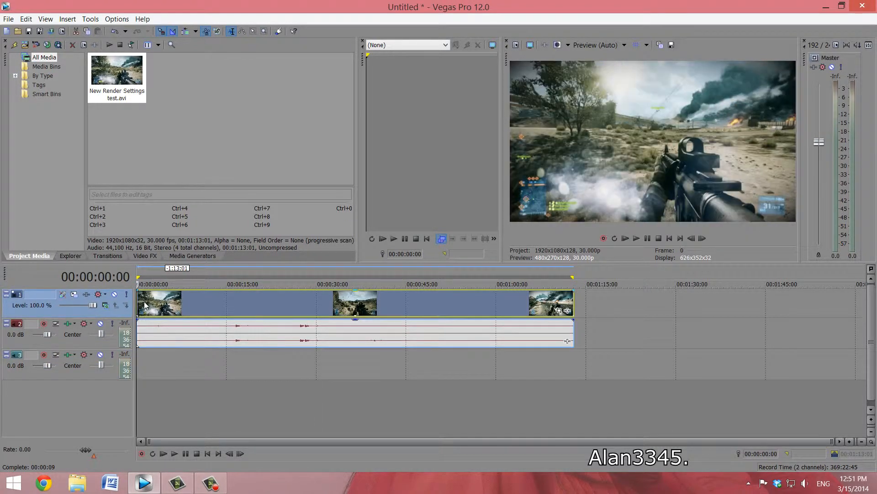
mouse_move(139, 291)
mouse_down()
mouse_move(151, 294)
mouse_move(153, 320)
mouse_move(144, 321)
mouse_move(159, 321)
mouse_up()
drag(573, 291, 564, 292)
drag(572, 322, 558, 323)
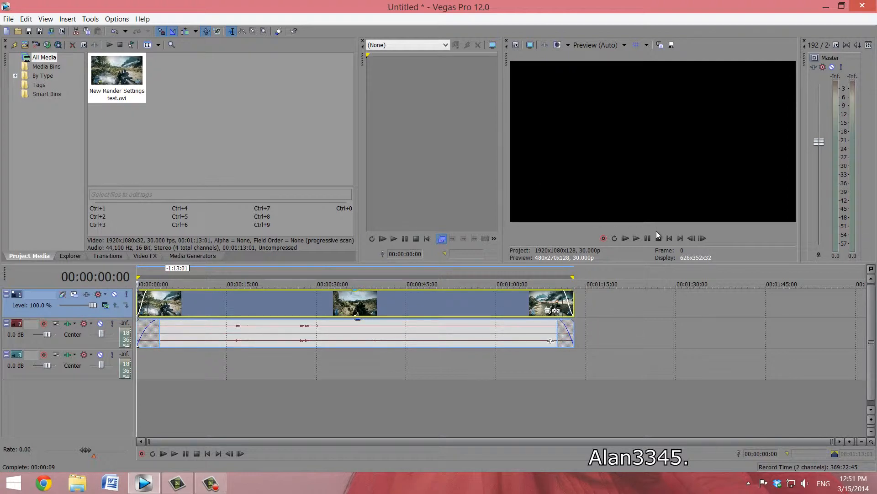
click(649, 240)
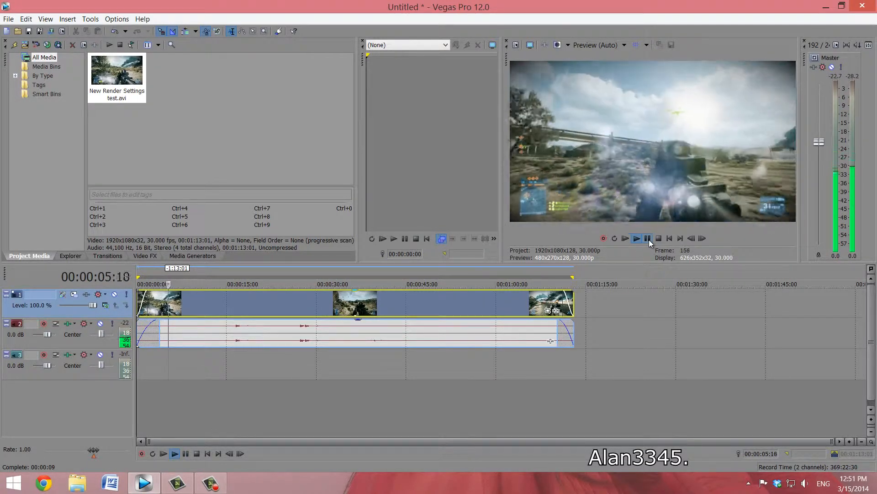
Pause the preview, look at the Color Corrector presets among the video effects, and return to the project media.
click(648, 239)
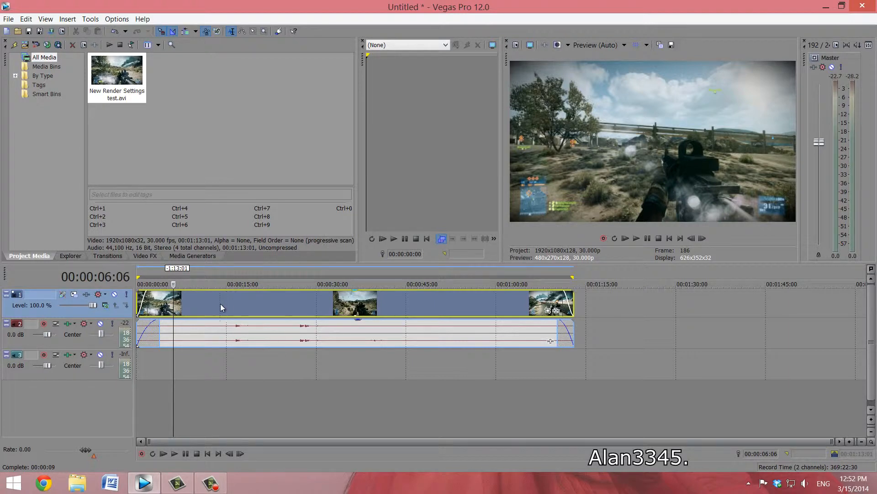
click(145, 256)
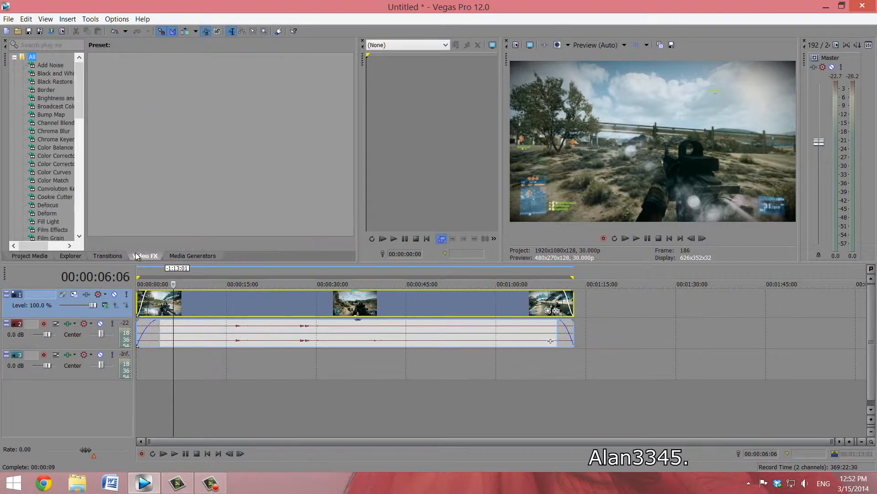
click(60, 156)
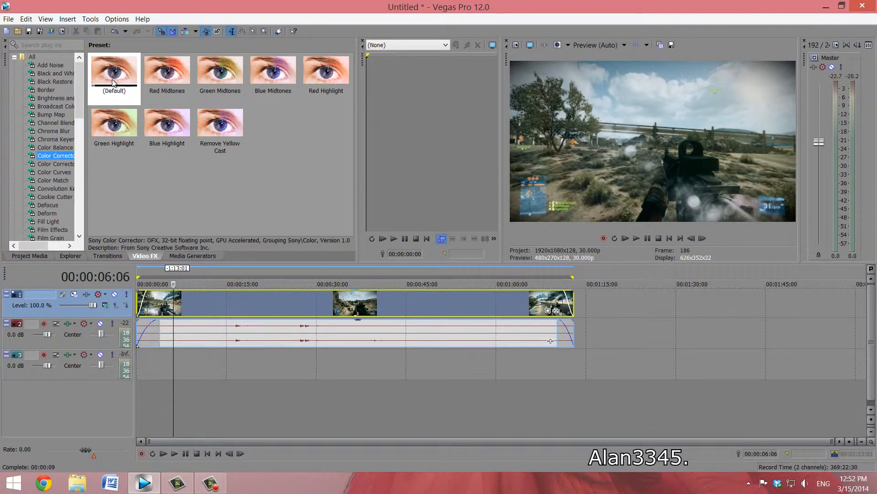
click(30, 256)
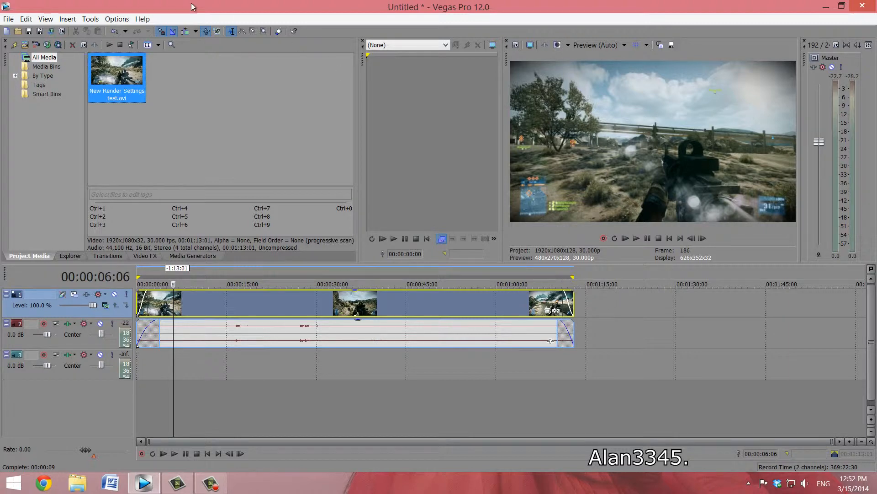
Open the Render As settings and list all output formats instead of favorites only.
click(51, 30)
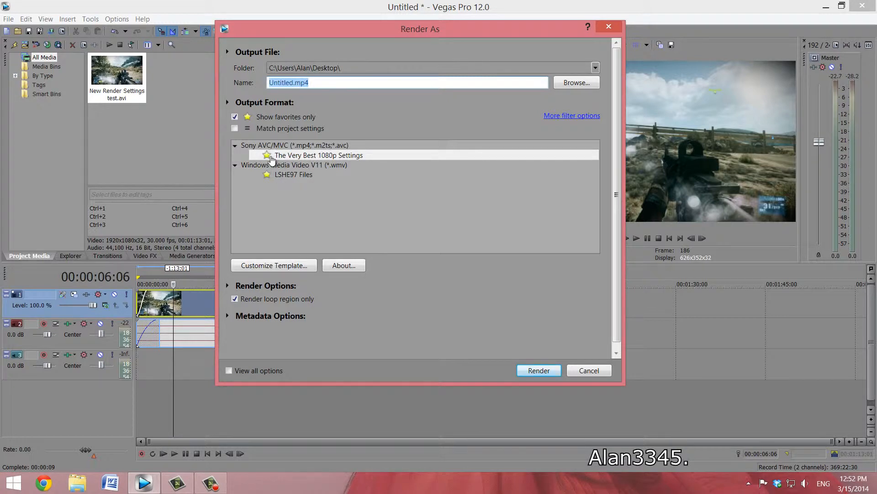
click(234, 117)
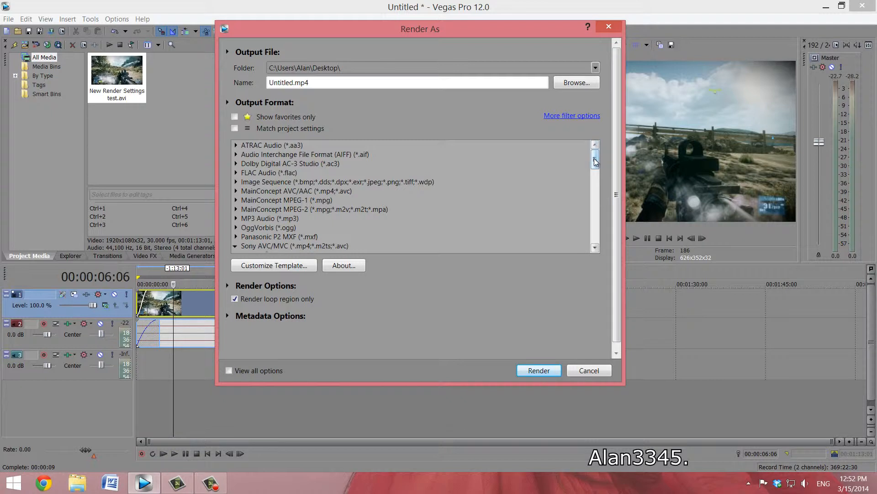
drag(594, 160, 605, 145)
click(235, 208)
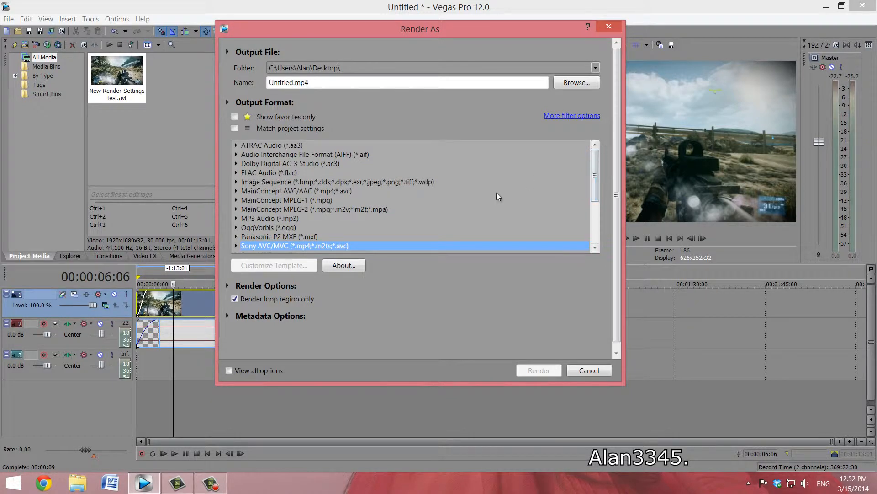
click(322, 193)
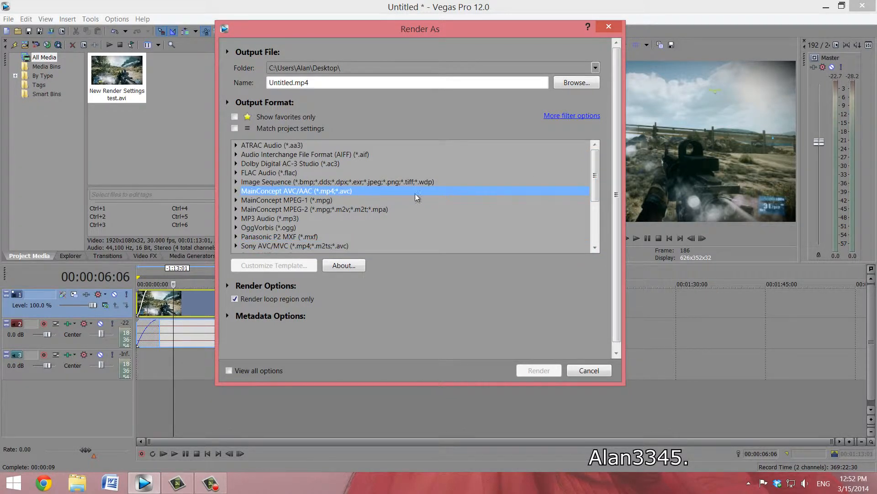
drag(596, 169, 590, 199)
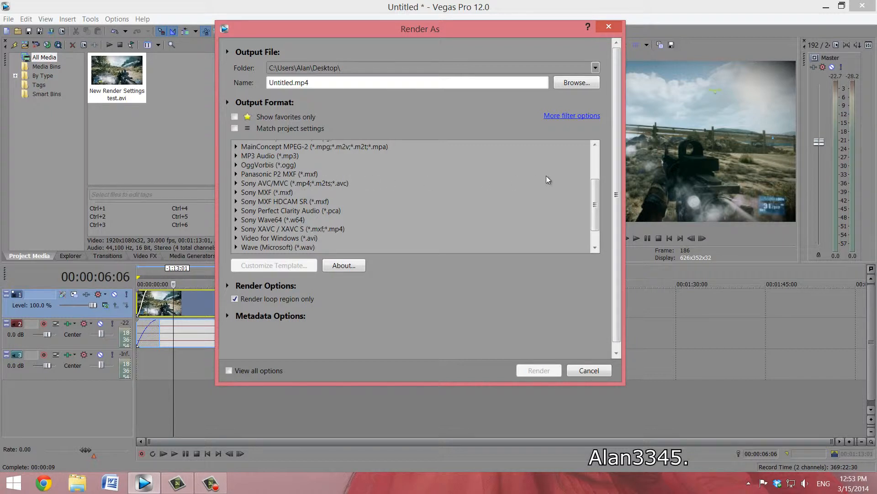
Select the Sony AVC/MVC template Memory Stick SD NTSC widescreen - 6256 Kbps and open it for customizing.
scroll(289, 202, up, 1)
click(290, 202)
double_click(289, 202)
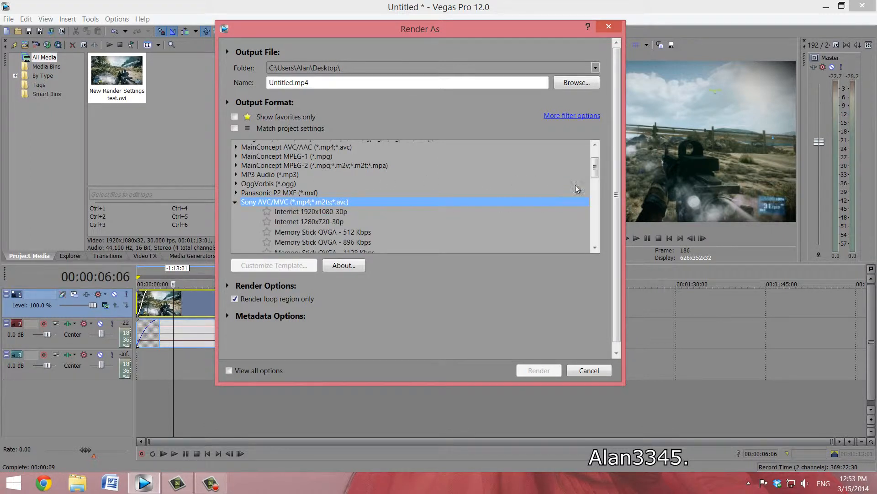
drag(591, 166, 588, 195)
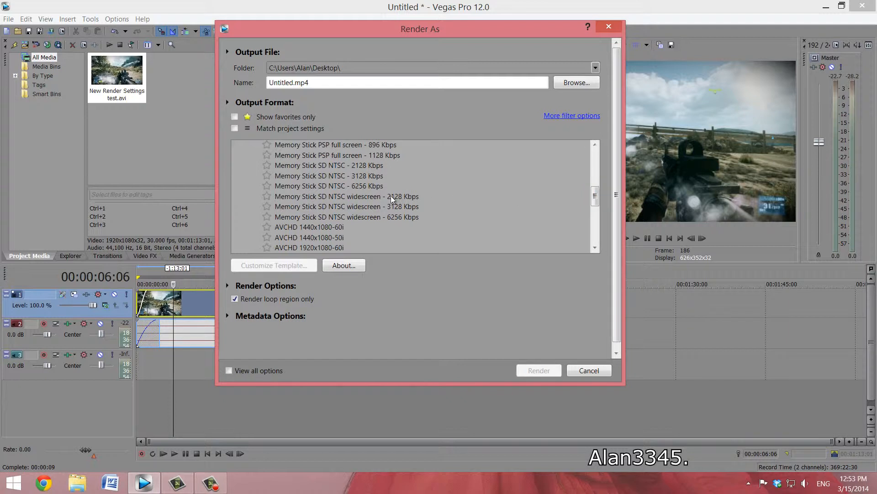
click(301, 217)
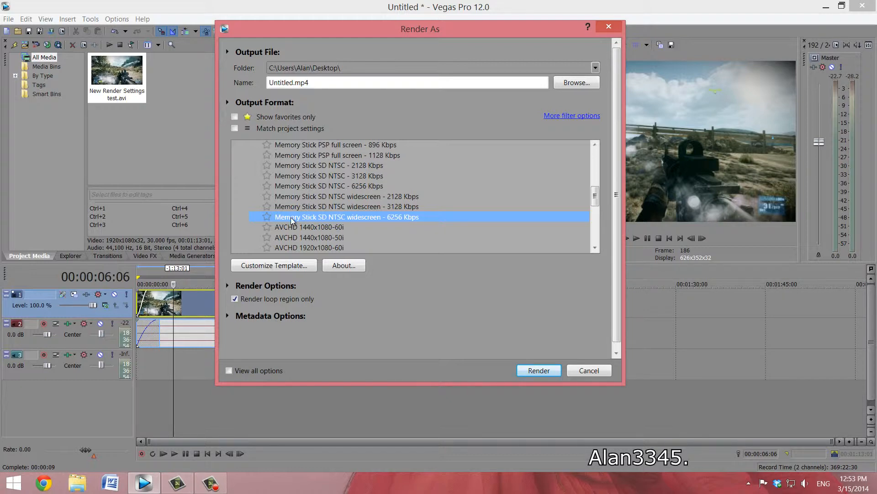
click(275, 267)
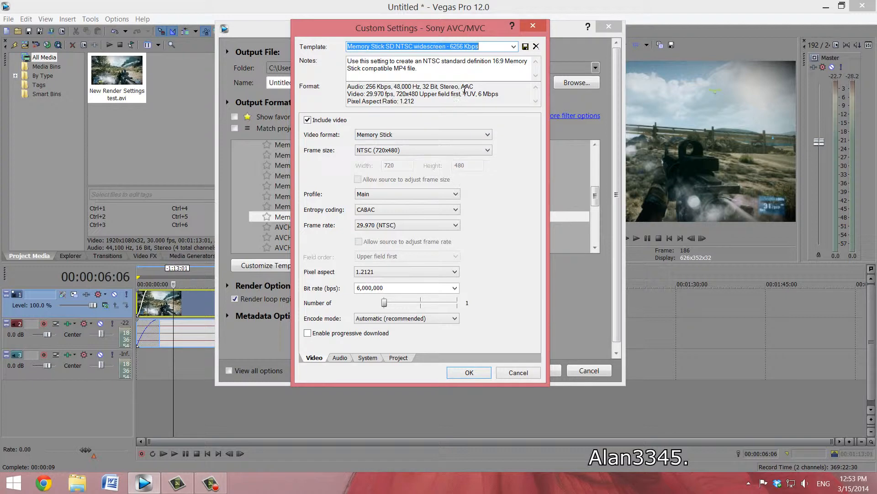
Set the template's video format to AVC and its frame size to High definition (1920x1080).
click(375, 135)
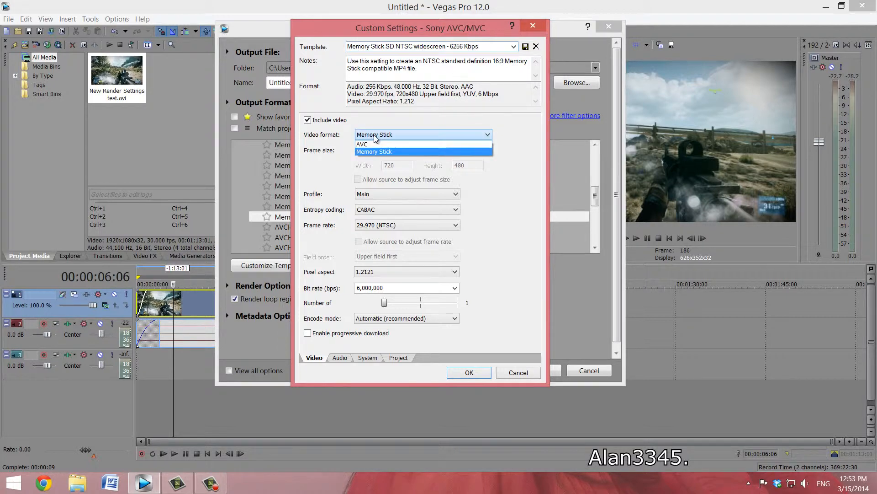
click(376, 145)
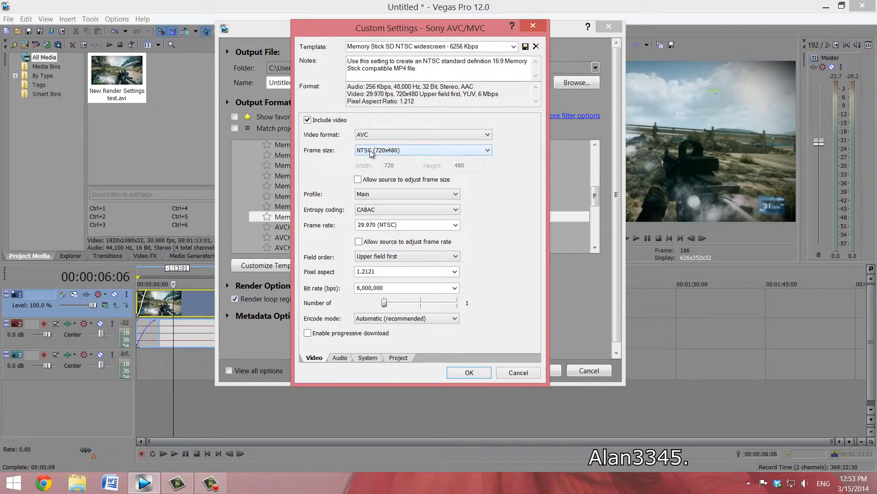
click(372, 150)
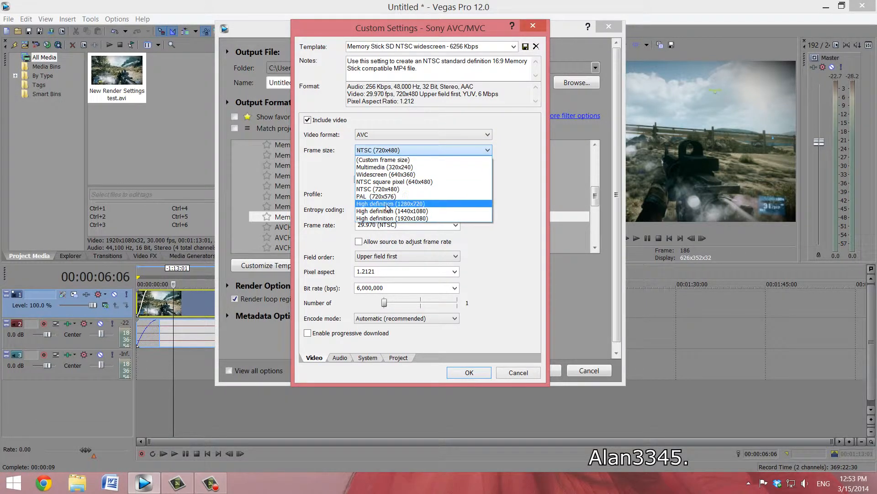
click(410, 218)
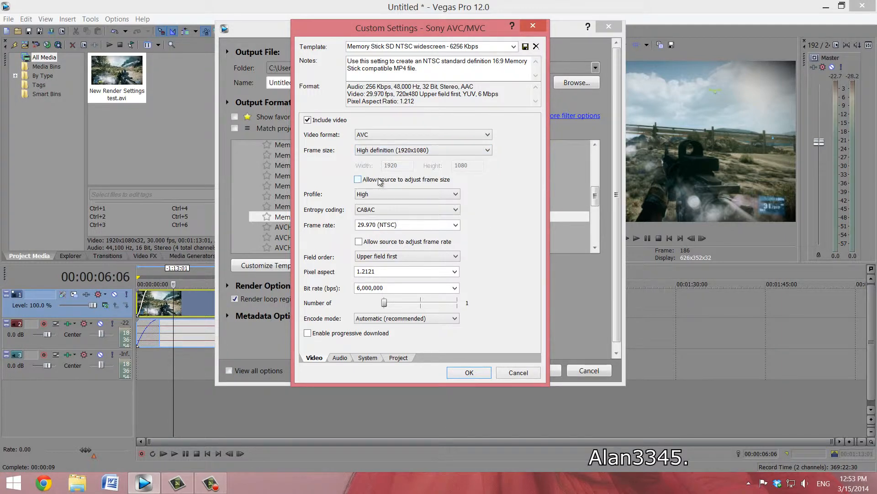
Choose the High profile, CABAC entropy coding and a frame rate of 29.970 (NTSC) for the video.
click(394, 191)
click(393, 191)
click(378, 211)
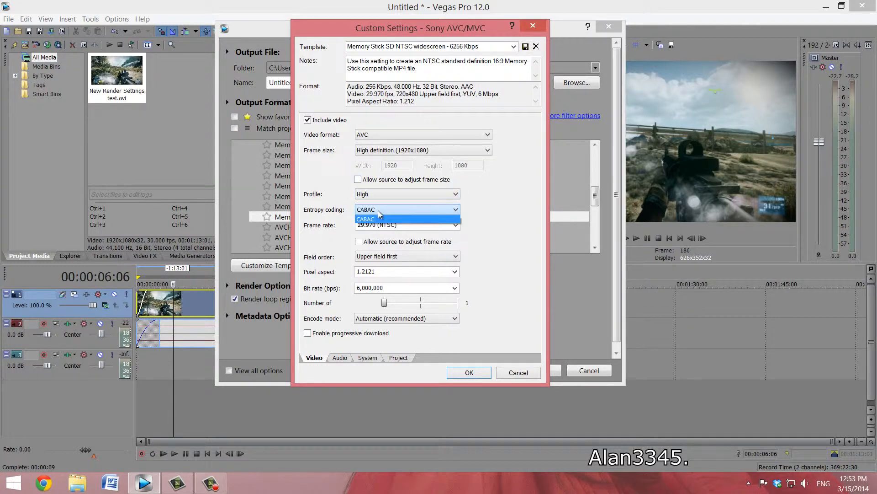
click(377, 210)
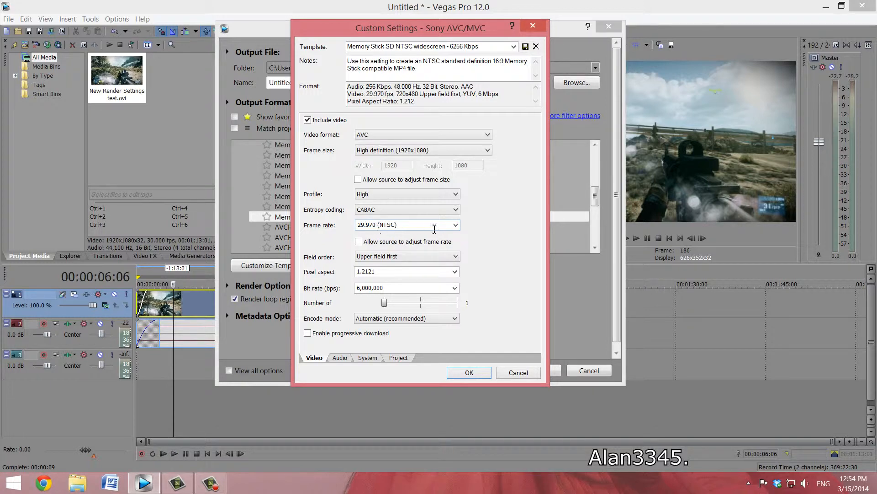
click(456, 226)
click(456, 226)
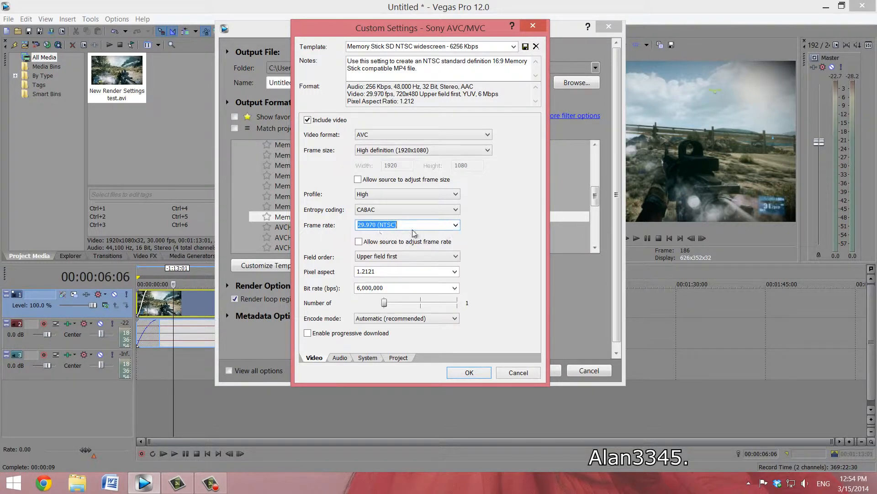
click(455, 225)
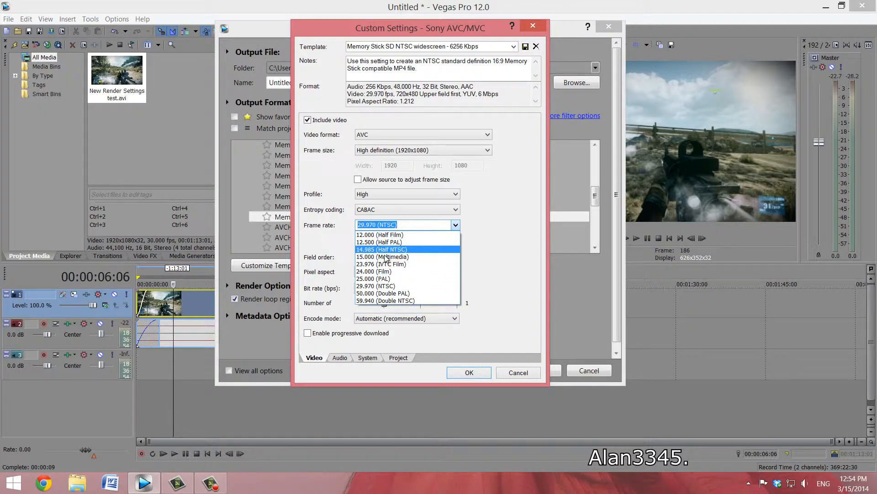
click(386, 286)
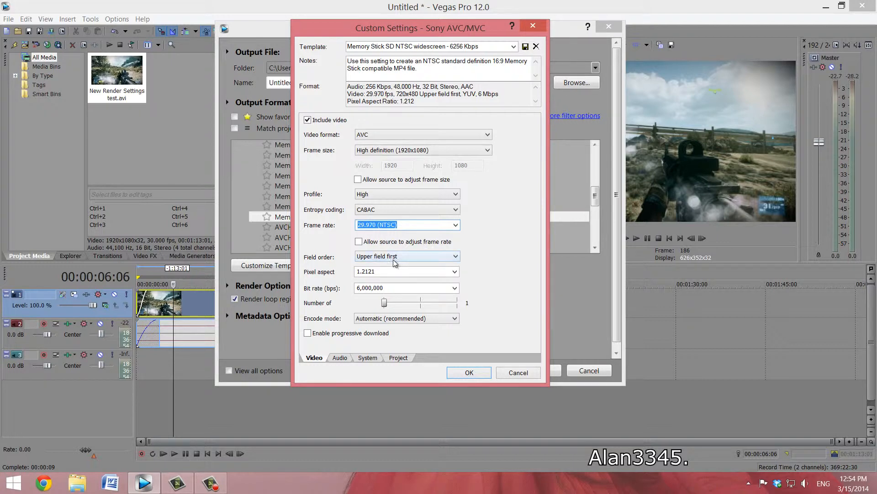
Set the field order to None (progressive scan) and the pixel aspect ratio to 1.0000.
click(377, 258)
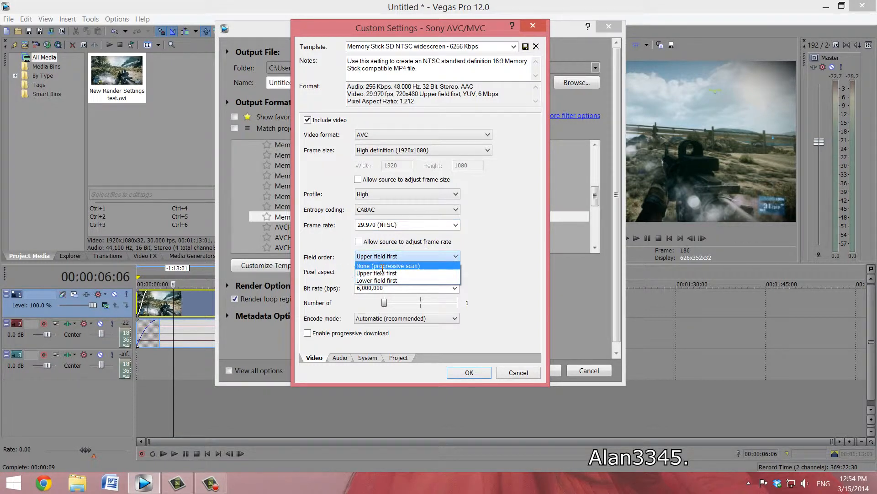
click(383, 264)
click(389, 258)
click(374, 266)
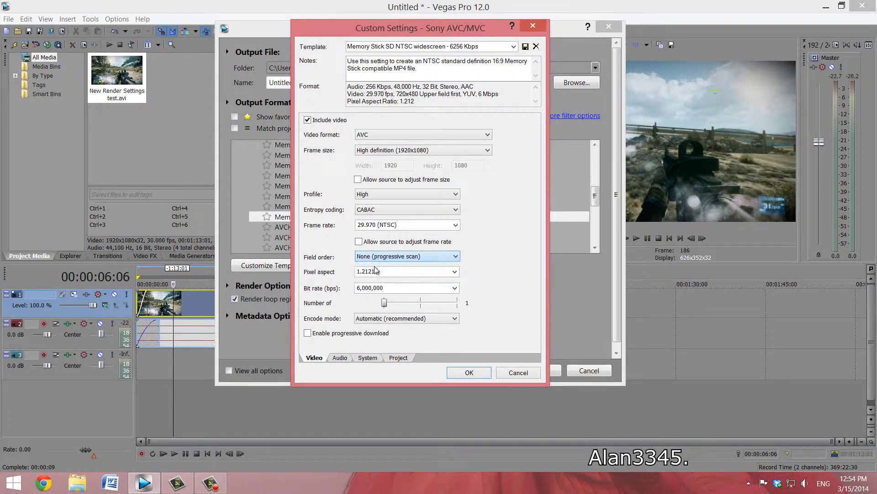
click(454, 275)
click(424, 282)
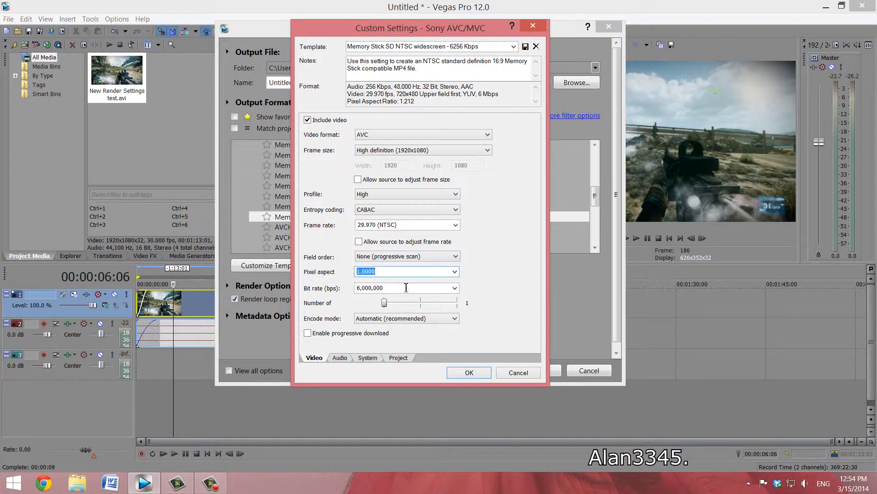
Set the video bit rate to 15,000,000 bps.
click(455, 289)
click(455, 288)
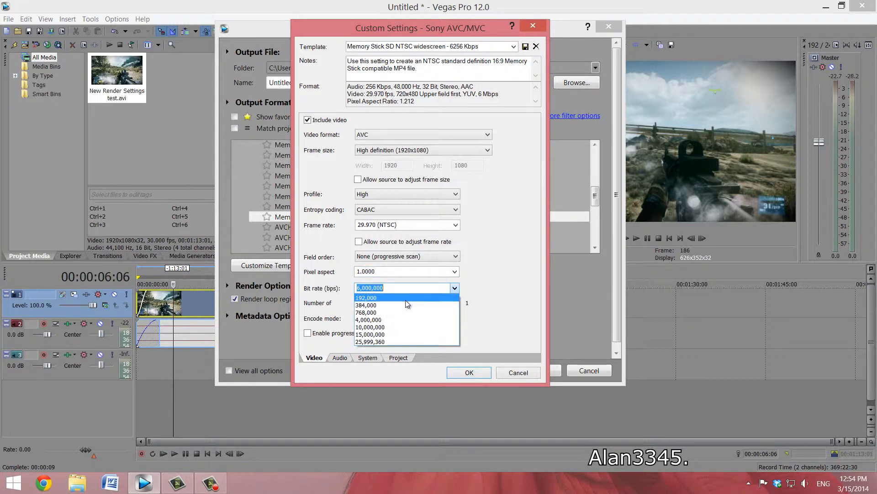
click(392, 337)
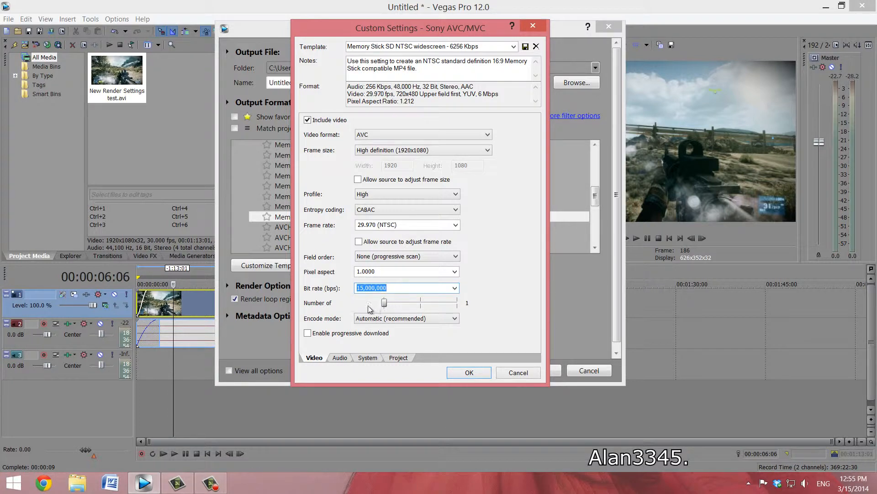
click(408, 290)
Raise the "Number of" setting below the bit rate to 8 and set the encode mode to Render using GPU if available.
drag(386, 303, 461, 305)
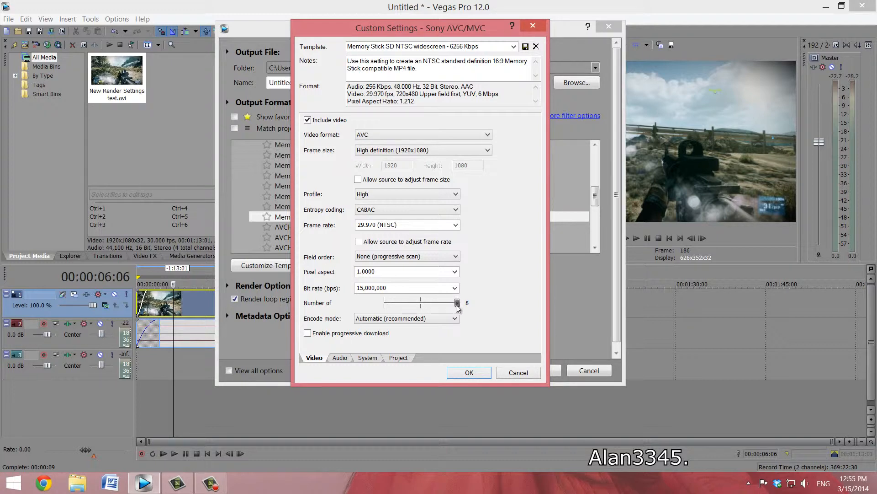
mouse_move(457, 303)
mouse_down()
mouse_move(383, 306)
mouse_move(460, 305)
mouse_up()
click(387, 319)
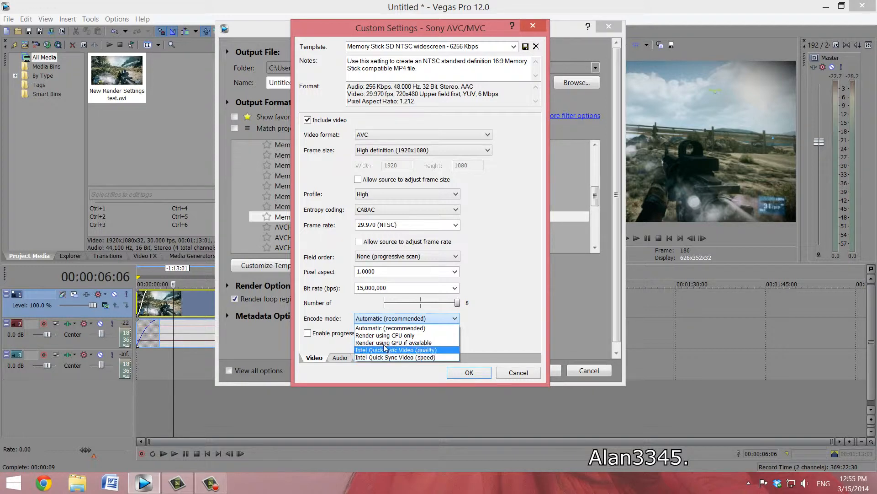
click(419, 346)
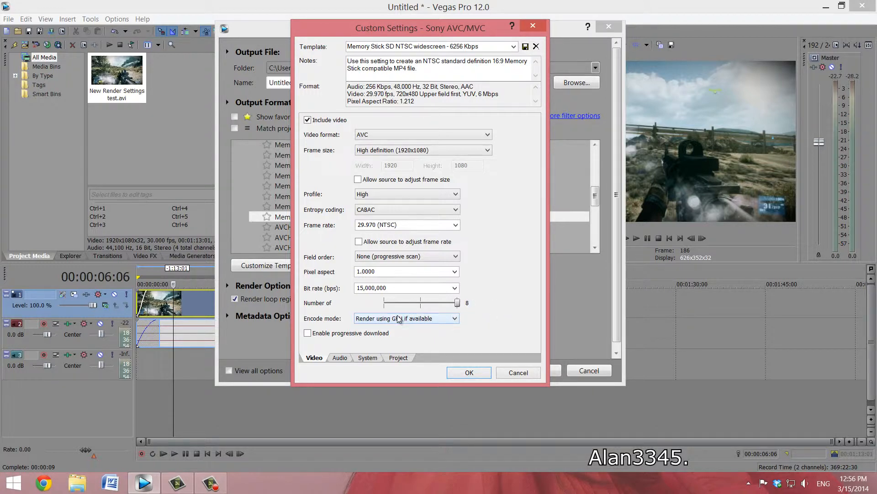
Configure the template's audio as AAC with a 48,000 Hz sample rate and a 192,000 bps bit rate.
click(340, 358)
click(398, 134)
click(399, 138)
click(402, 149)
click(404, 156)
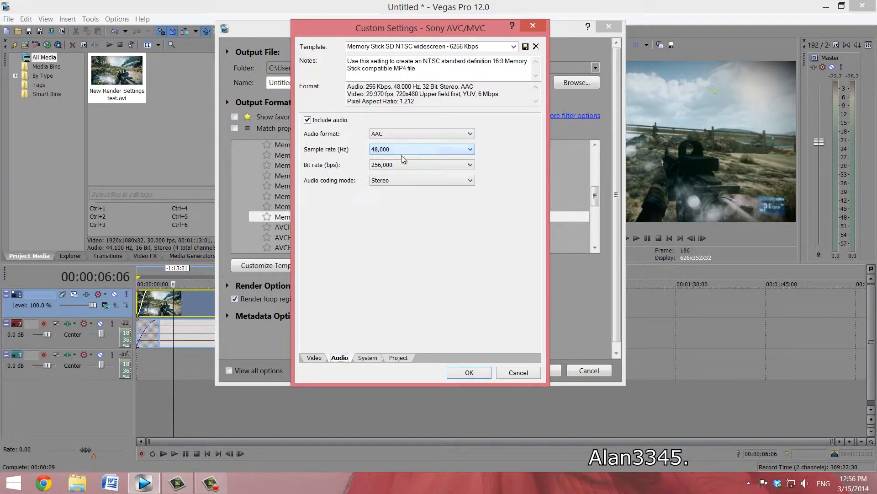
click(396, 165)
click(384, 261)
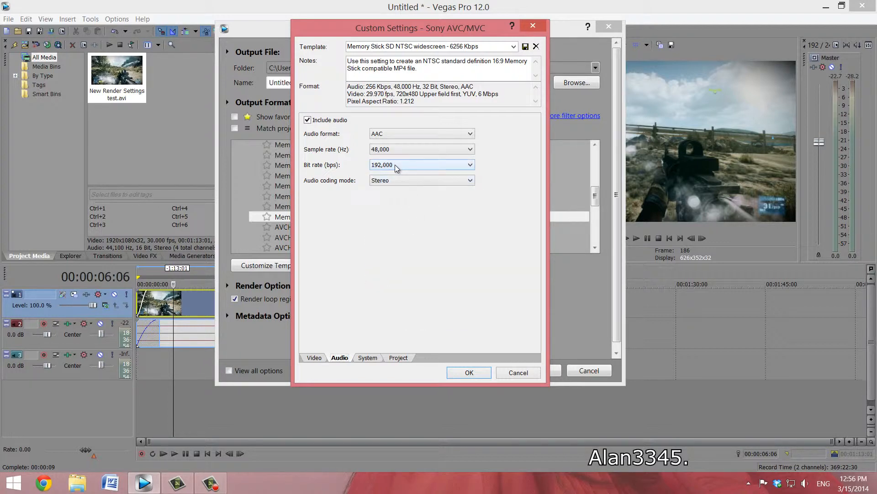
Run the GPU check for the render template and open its project settings.
key(ctrl+Tab)
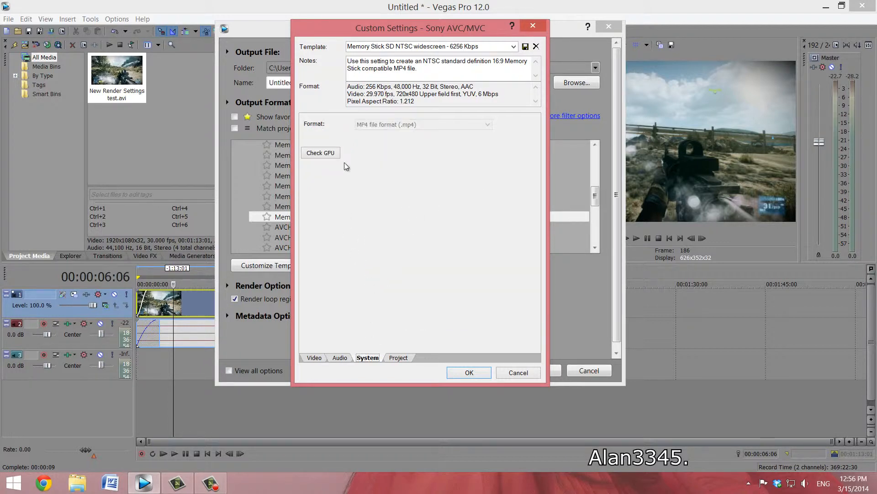
click(336, 154)
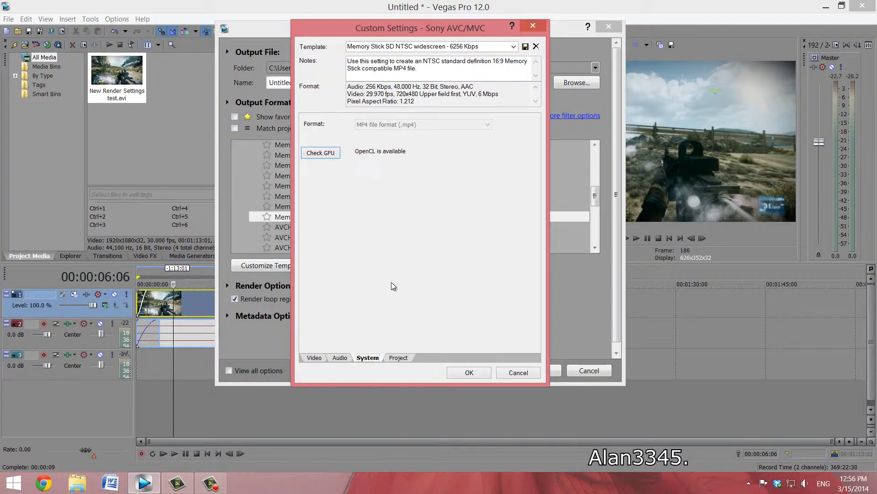
click(398, 357)
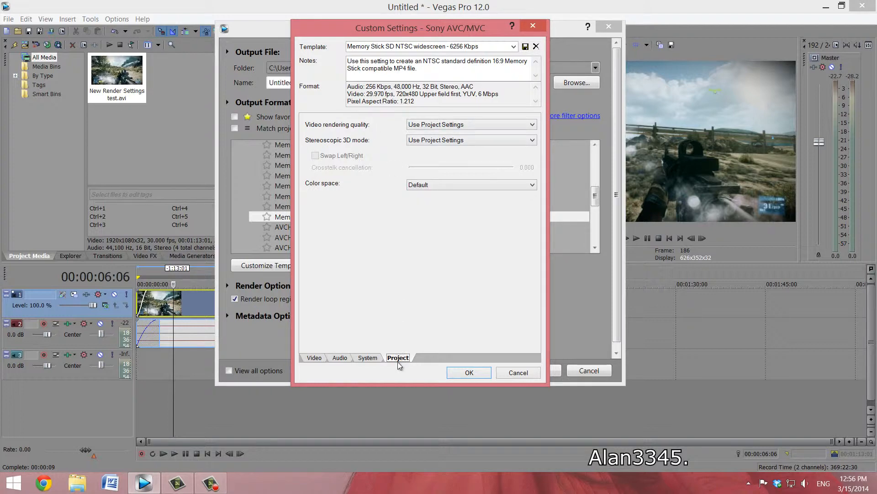
Set the template's video rendering quality to Best and accept the custom settings.
click(436, 124)
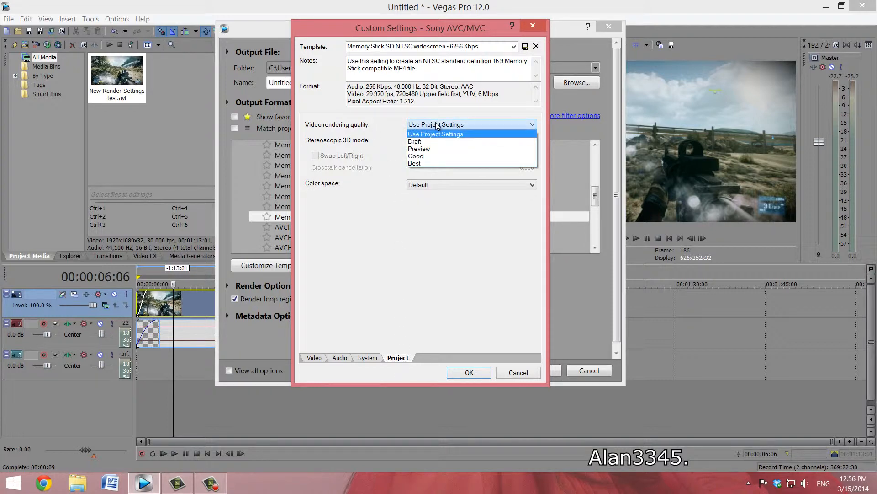
click(427, 164)
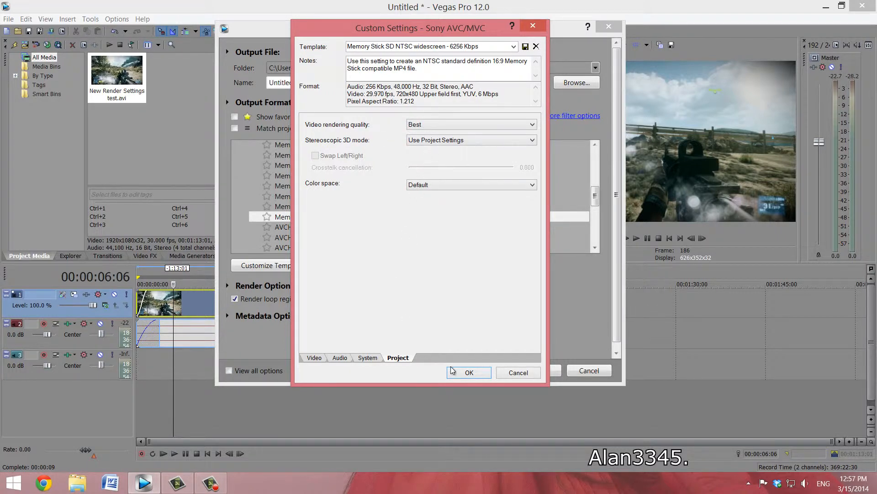
click(461, 372)
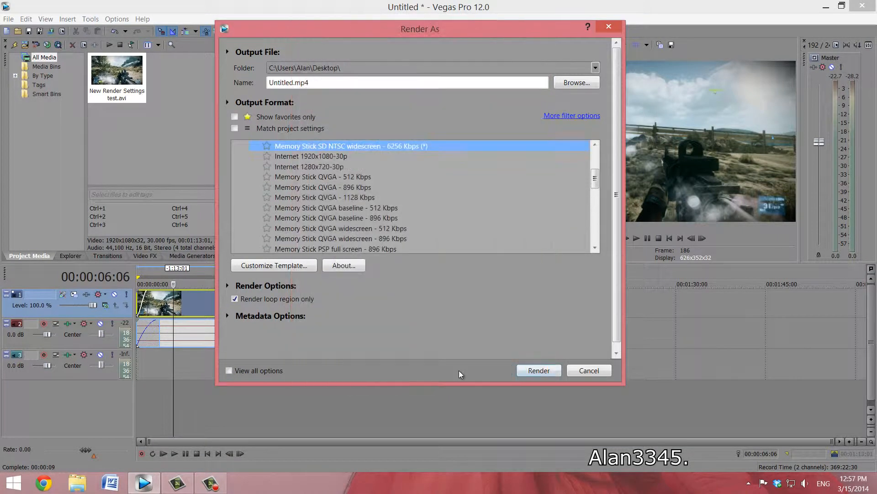
Reopen the customized Sony AVC/MVC template, rename it Best settings, and accept it after checking its project settings.
click(267, 146)
click(267, 146)
click(298, 265)
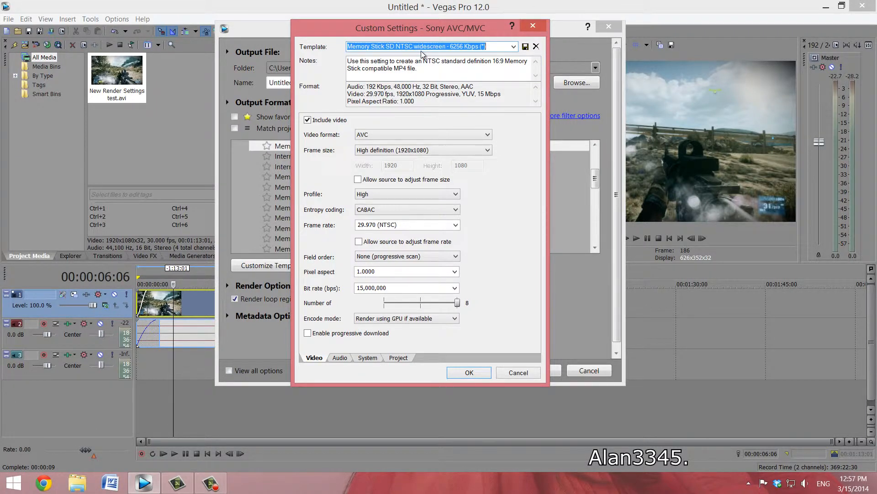
text(Best settings)
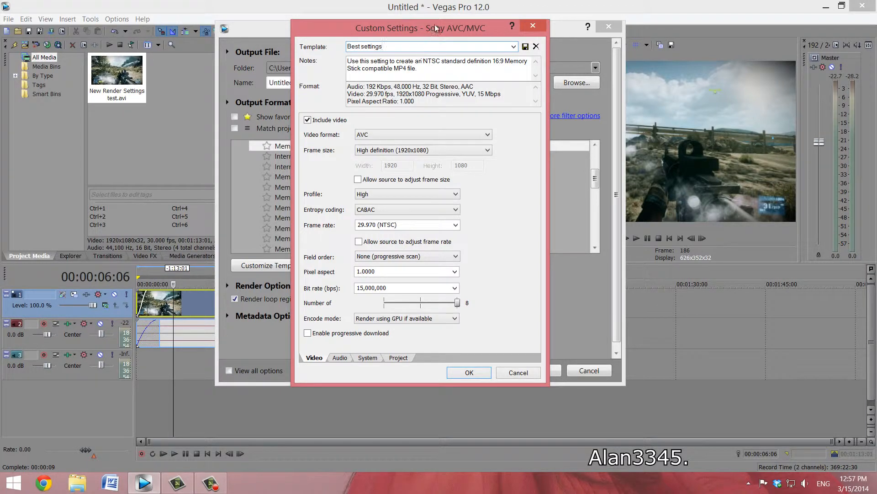
click(398, 358)
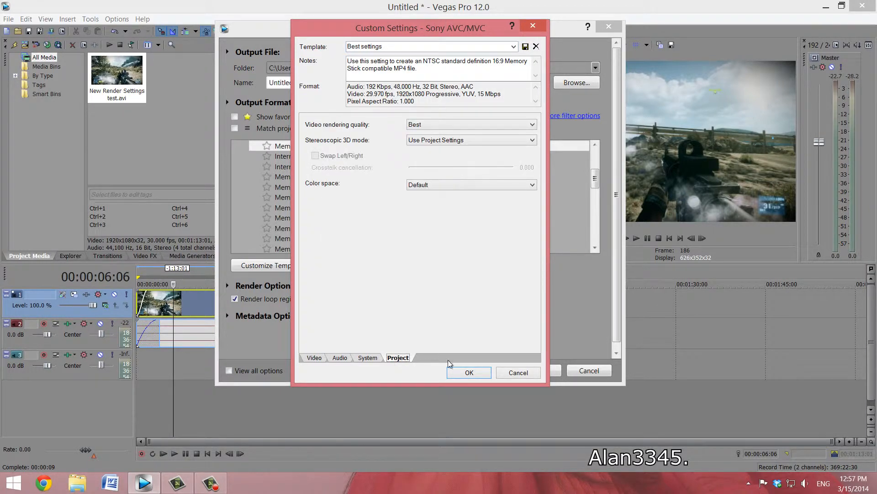
click(471, 374)
Mark the Best settings template as a favorite and show only favorite templates.
click(267, 249)
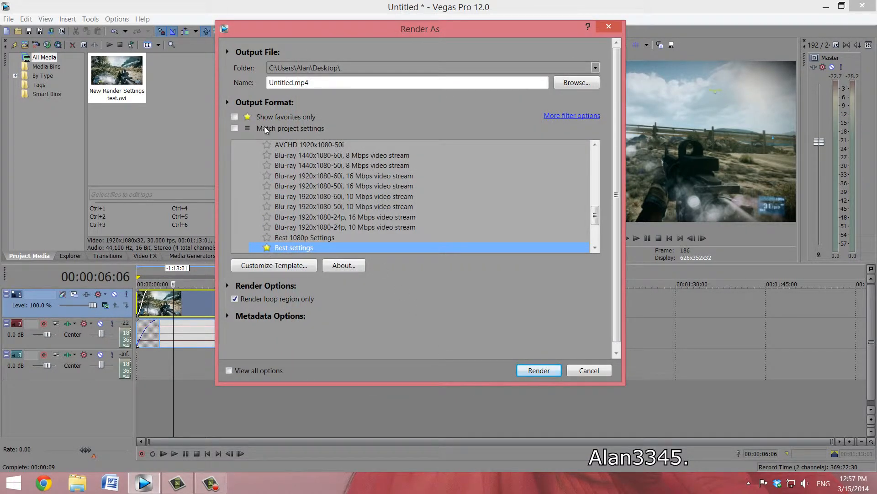
click(235, 117)
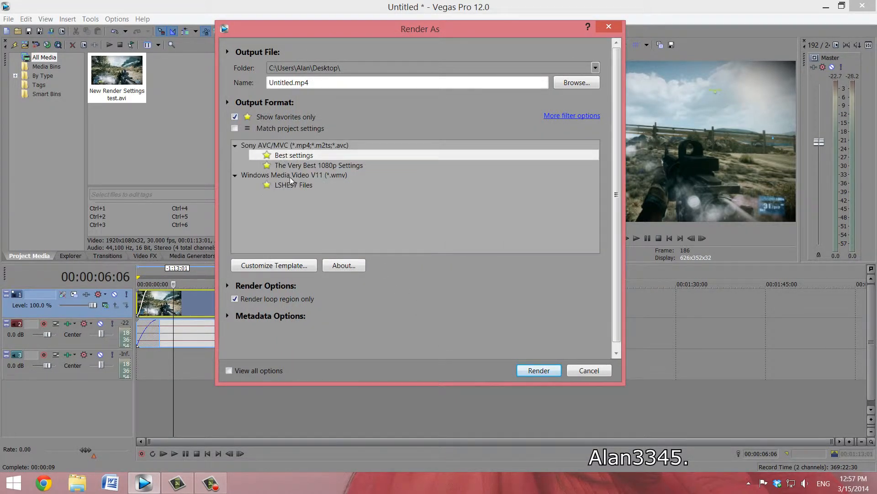
Start rendering the project as test.mp4 with the Best settings template, and cancel the render.
click(283, 82)
double_click(284, 82)
text(tes)
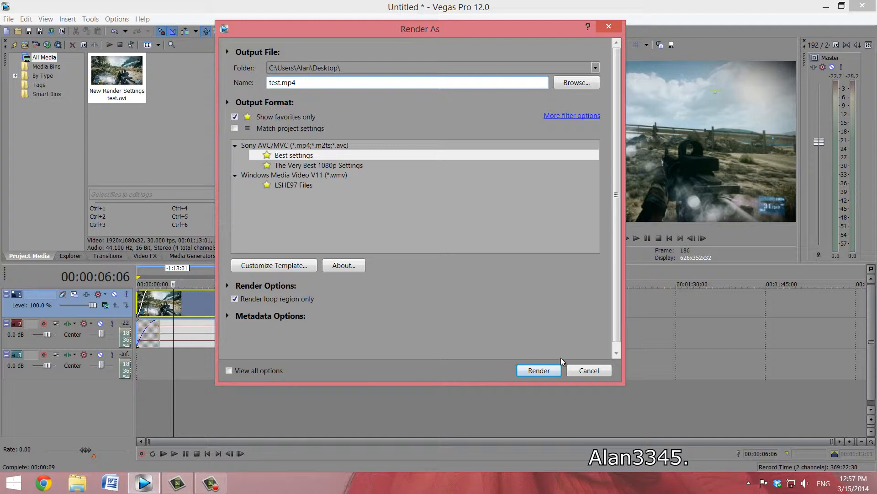
click(548, 370)
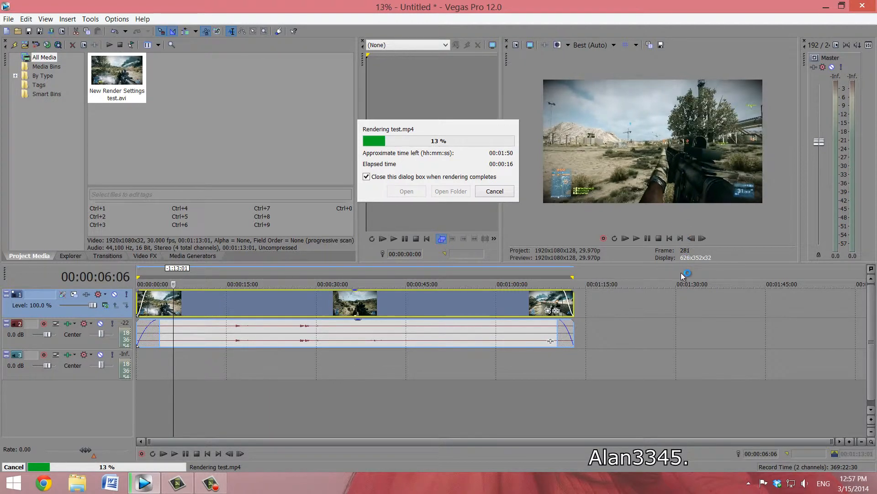
click(495, 191)
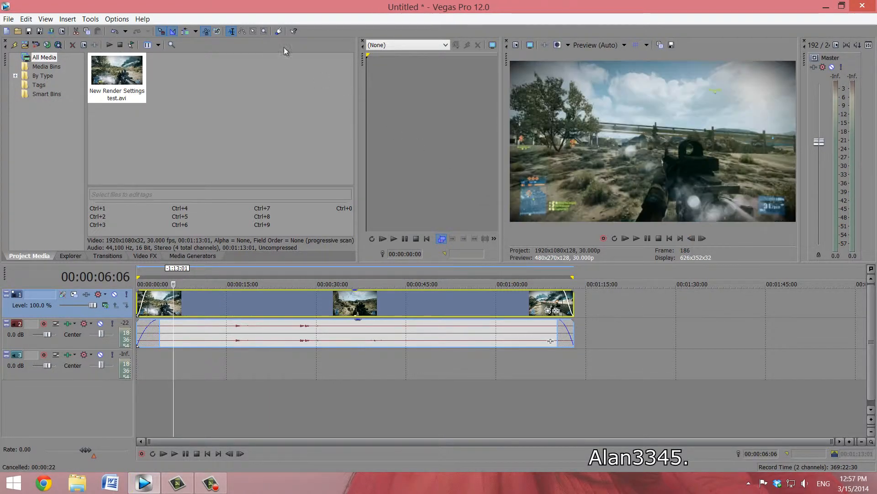
Set GPU acceleration of video processing to Advanced Micro Devices, Inc. (Tahiti) in the video preferences and confirm.
click(118, 19)
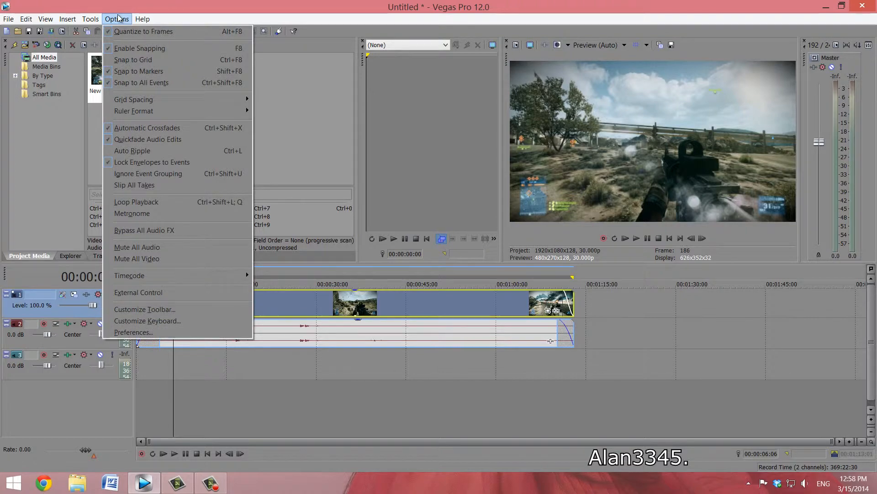
click(134, 333)
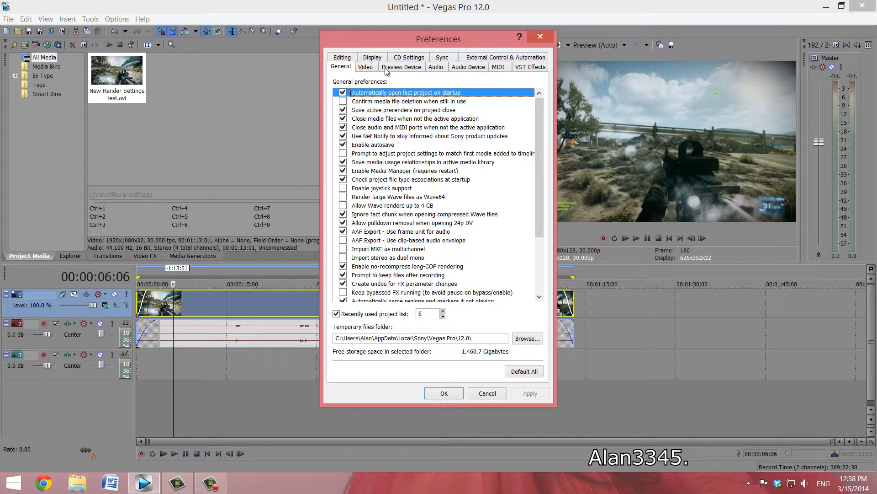
click(366, 66)
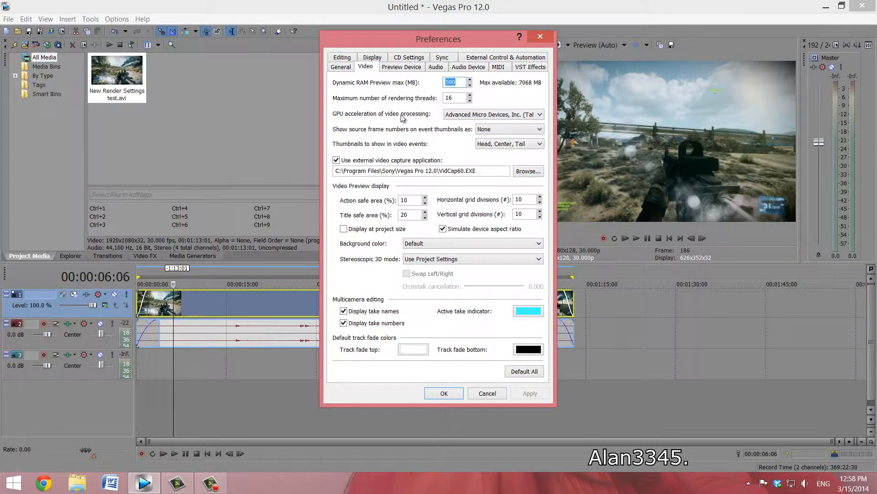
click(469, 115)
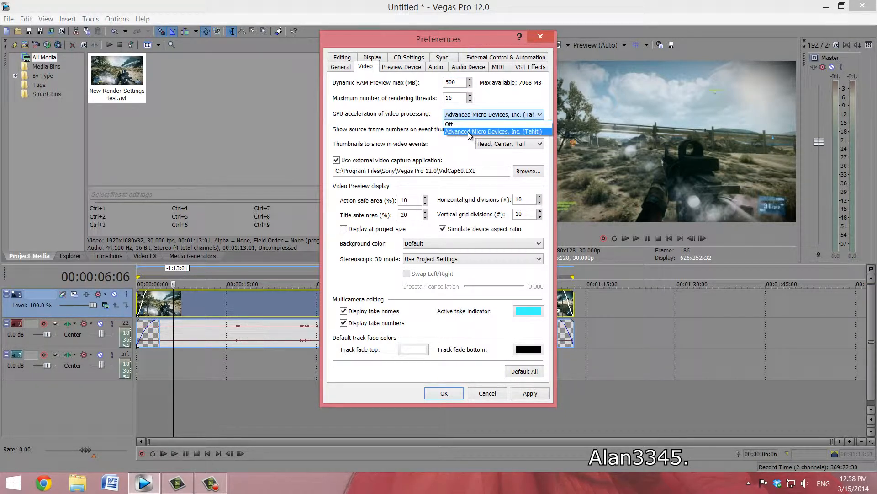
click(469, 132)
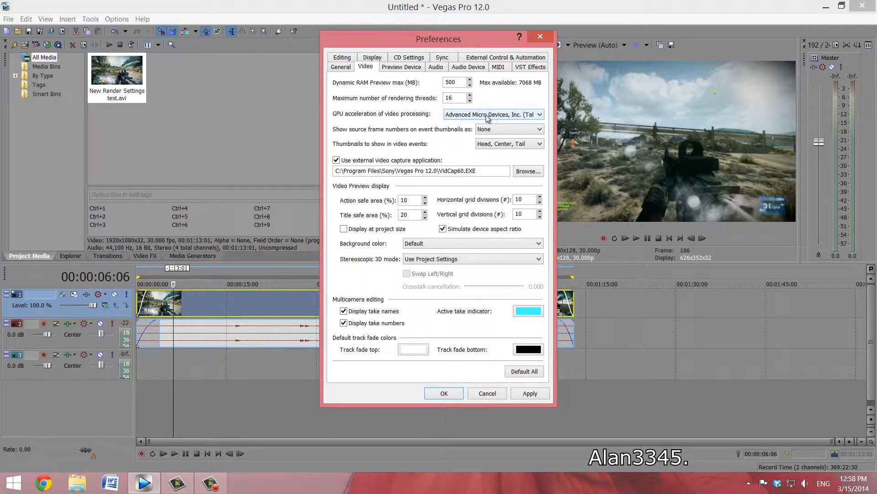
click(459, 116)
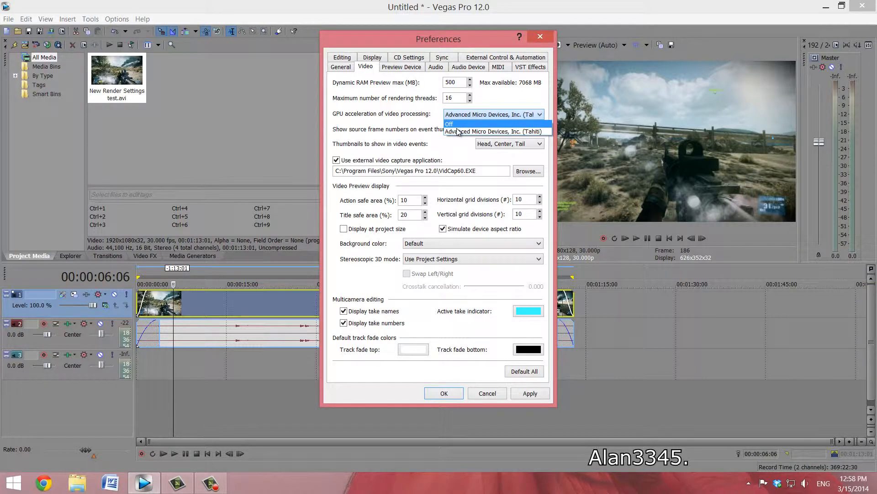
click(460, 133)
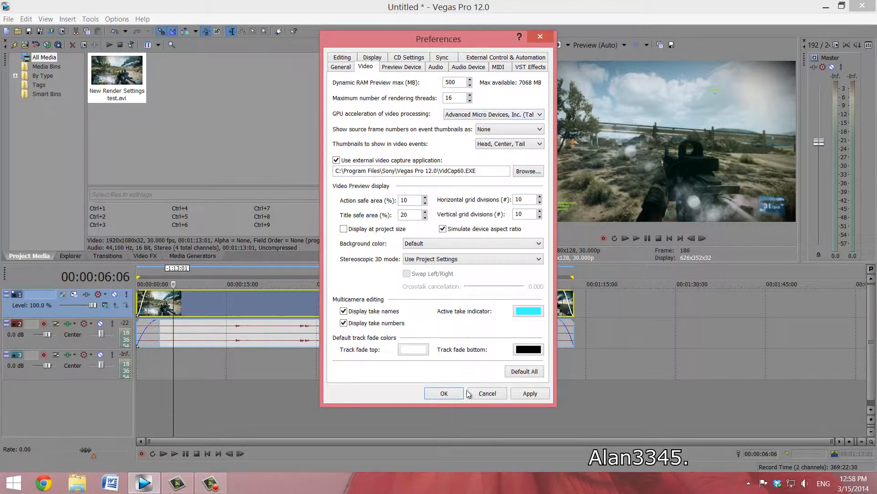
click(444, 393)
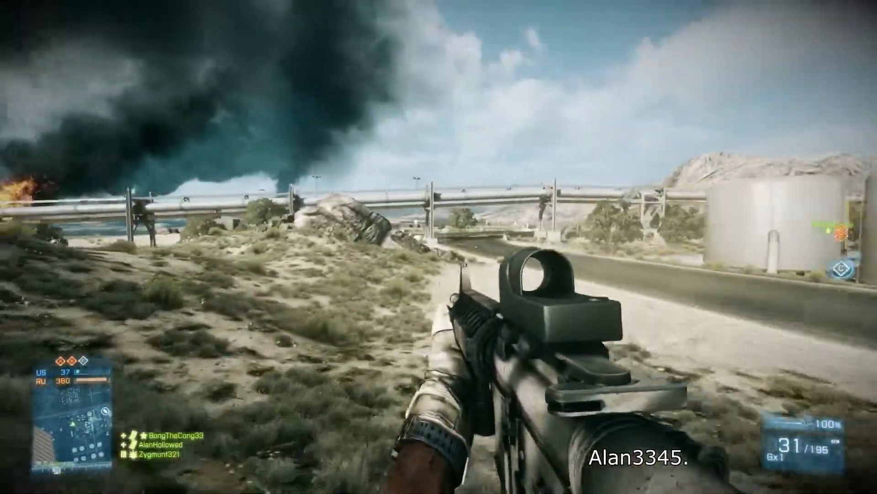
key(shift)
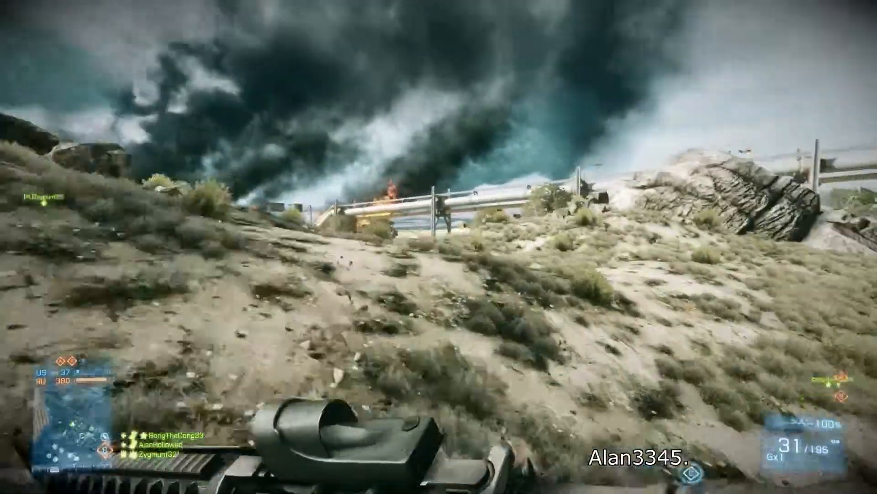
key(w)
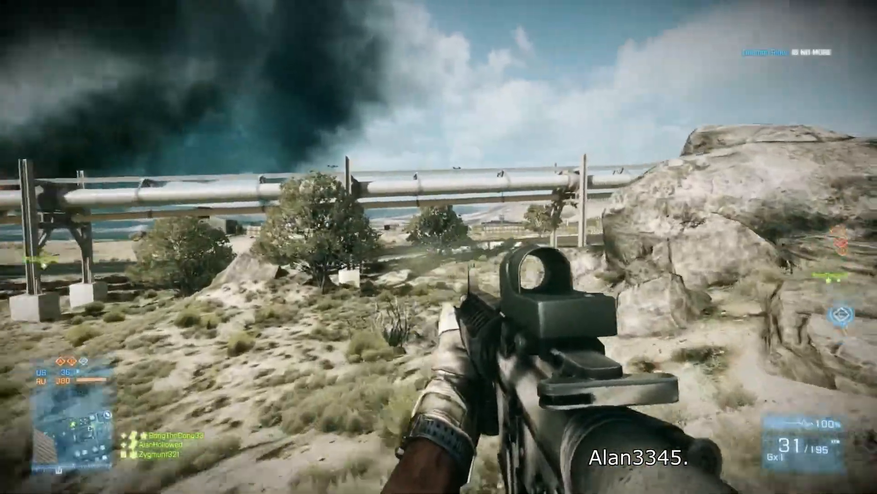
key(w)
key(w)
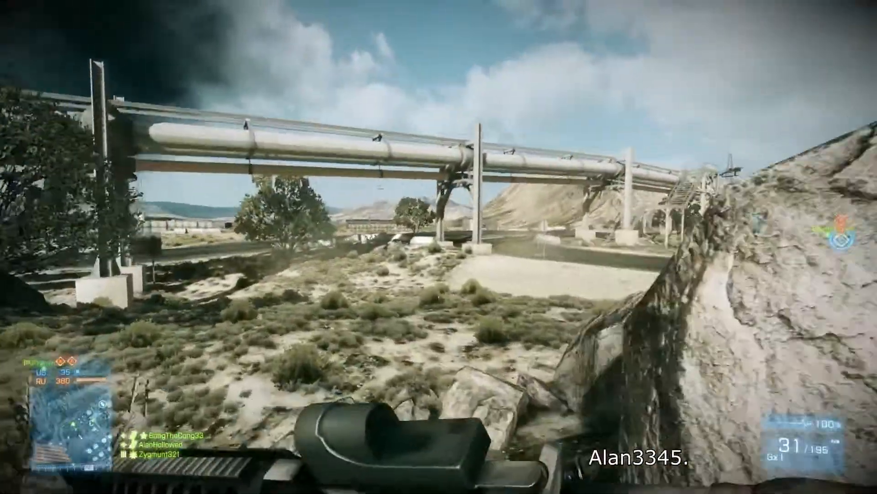
key(w)
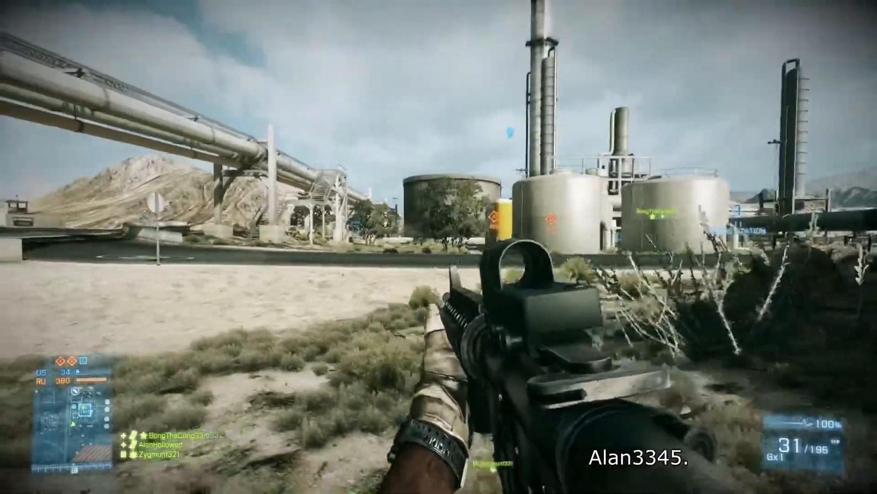
key(w)
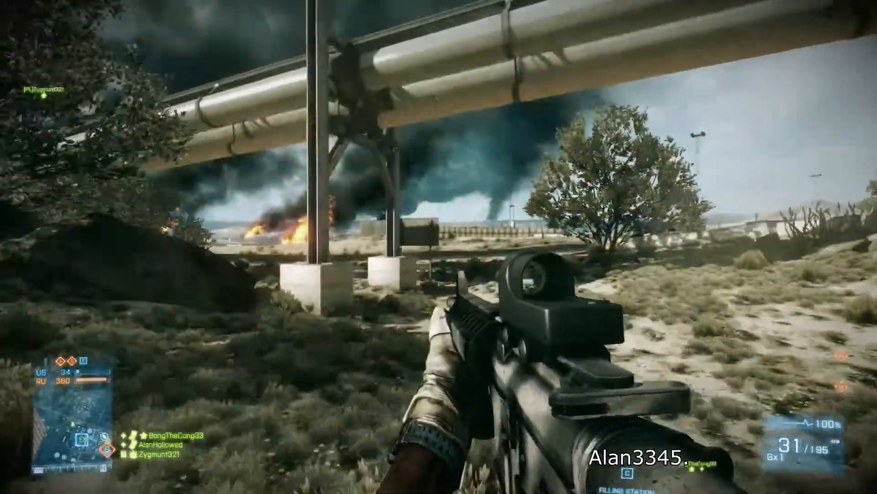
key(w)
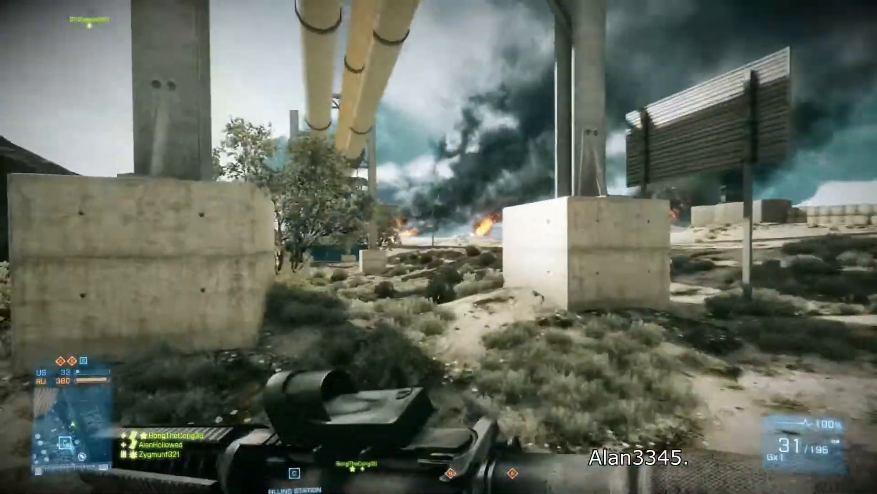
key(w)
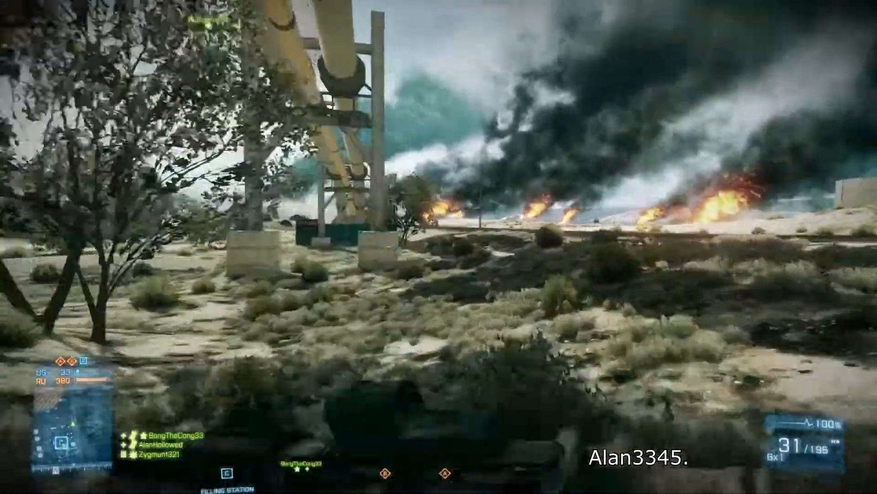
key(w)
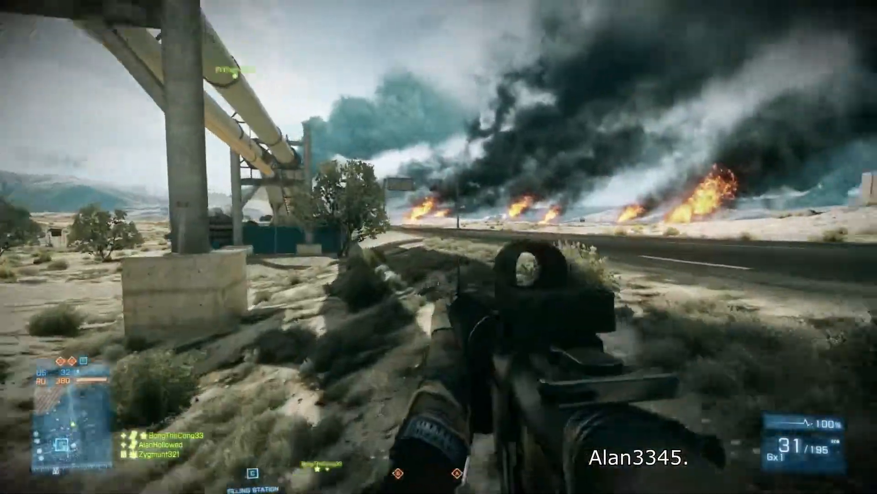